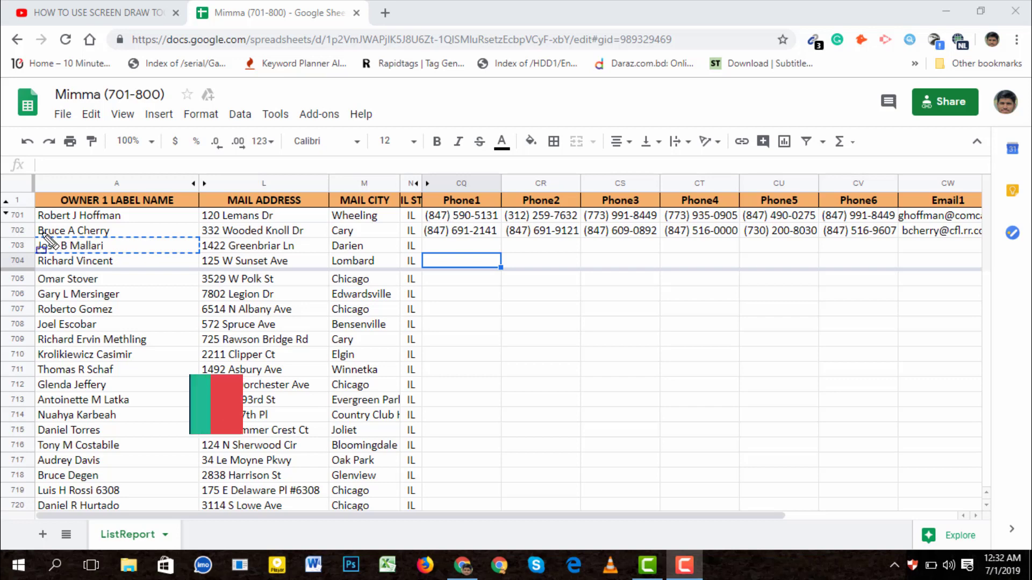
mouse_move(41, 232)
mouse_down()
mouse_move(237, 259)
mouse_move(379, 258)
mouse_move(405, 280)
mouse_move(414, 267)
mouse_move(415, 349)
mouse_move(417, 332)
mouse_up()
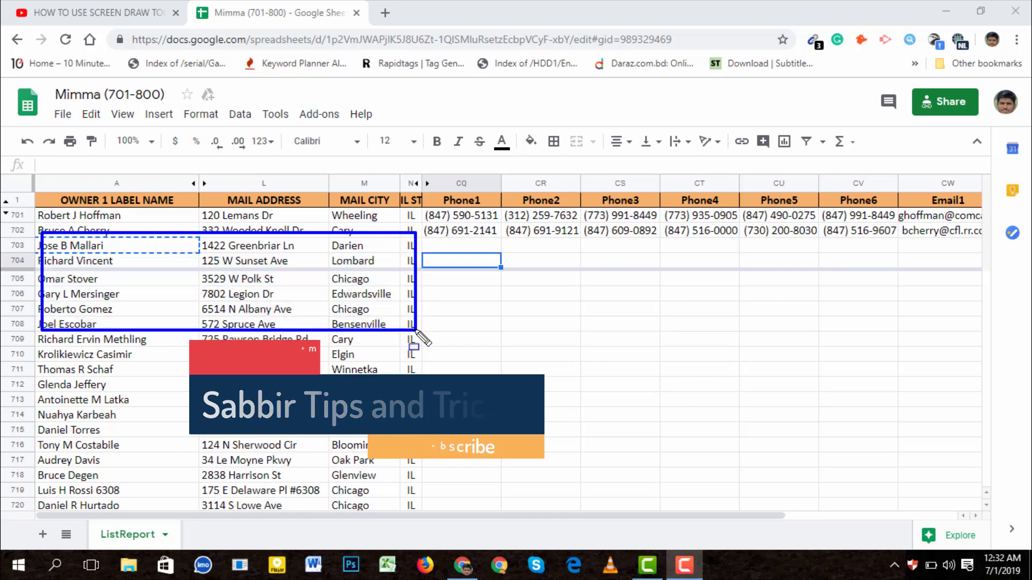
key(Escape)
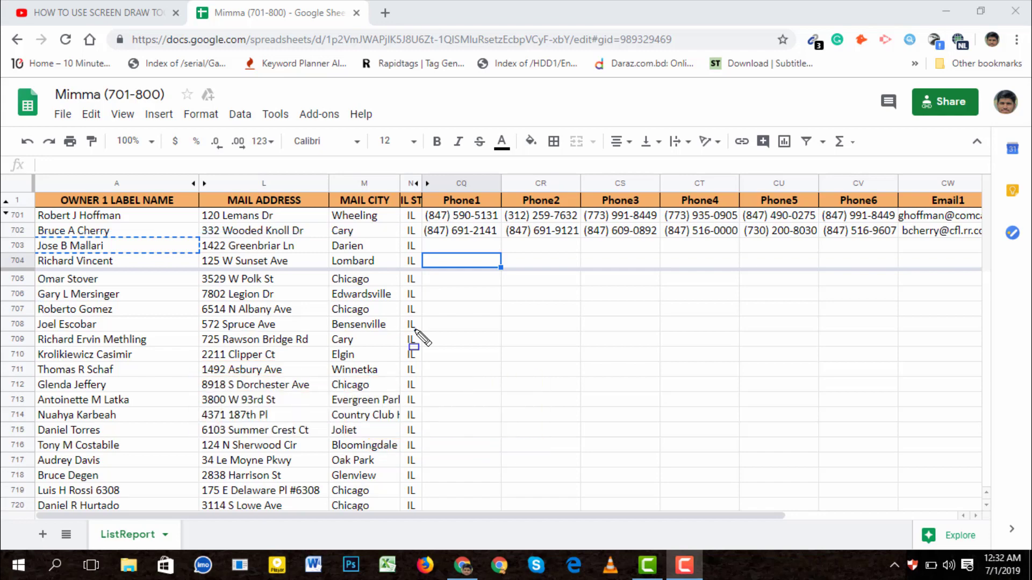
mouse_move(684, 565)
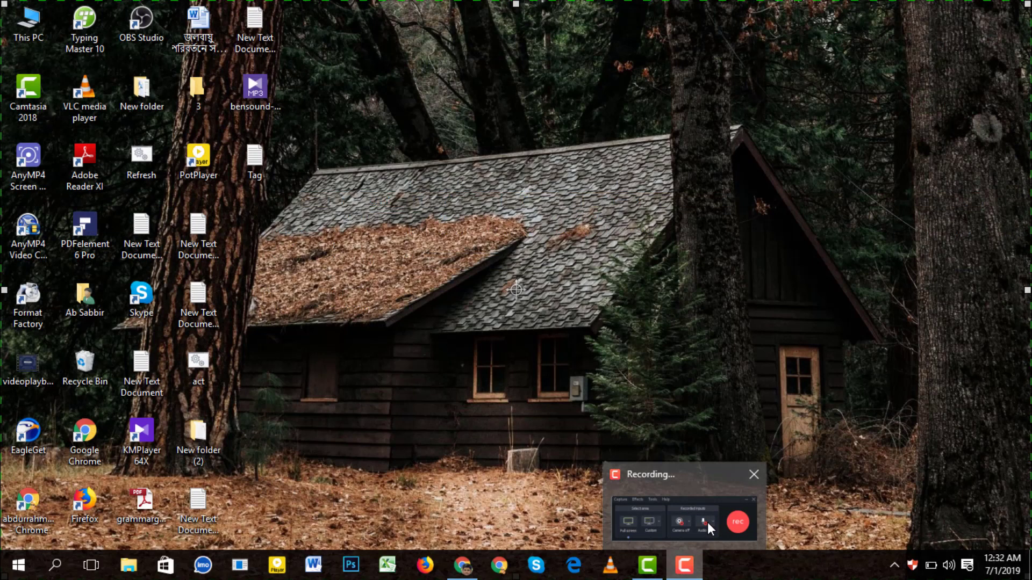
click(707, 522)
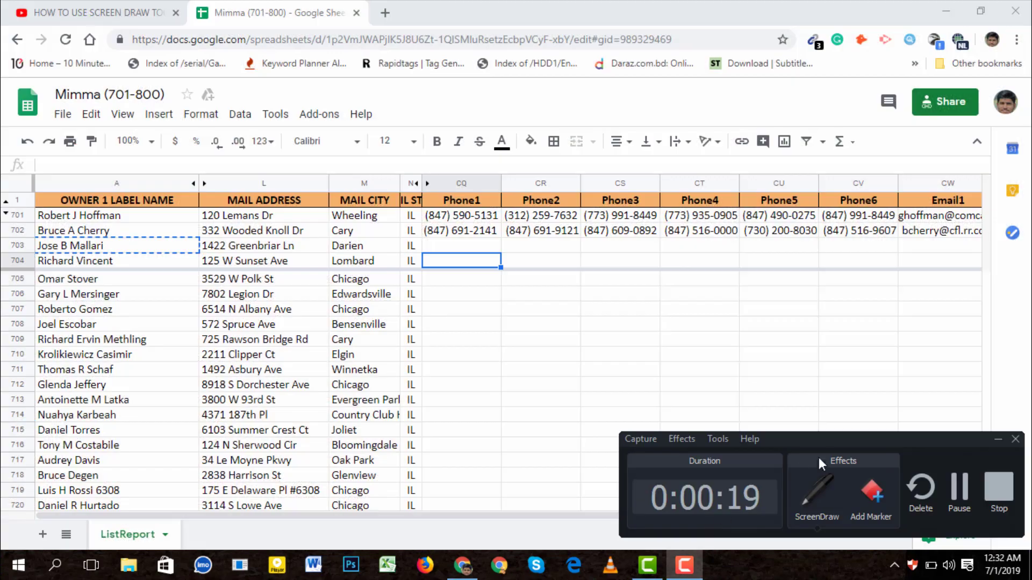
click(959, 492)
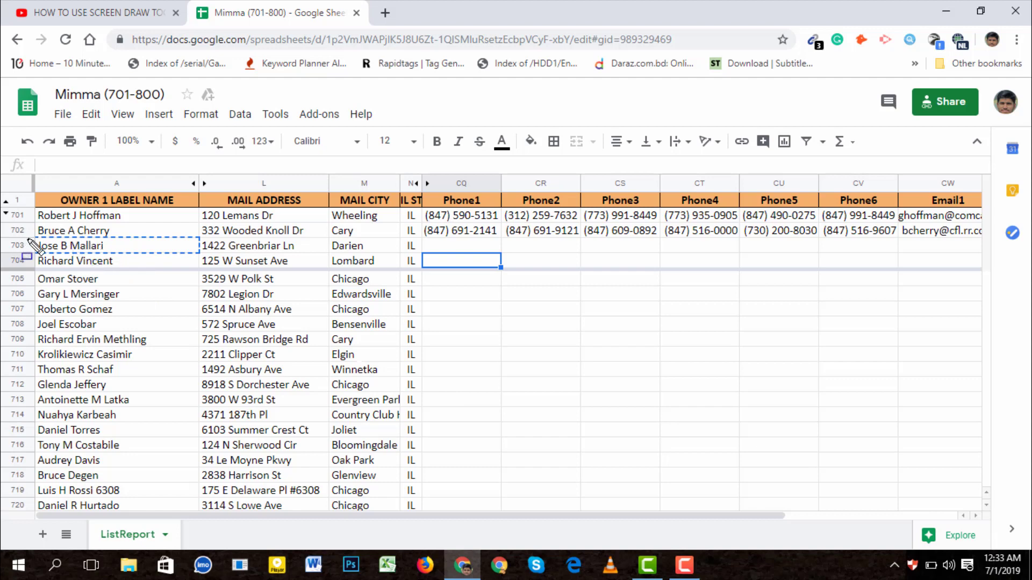
mouse_move(38, 234)
mouse_down()
mouse_move(422, 350)
mouse_move(441, 540)
mouse_move(527, 546)
mouse_move(520, 532)
mouse_up()
key(Escape)
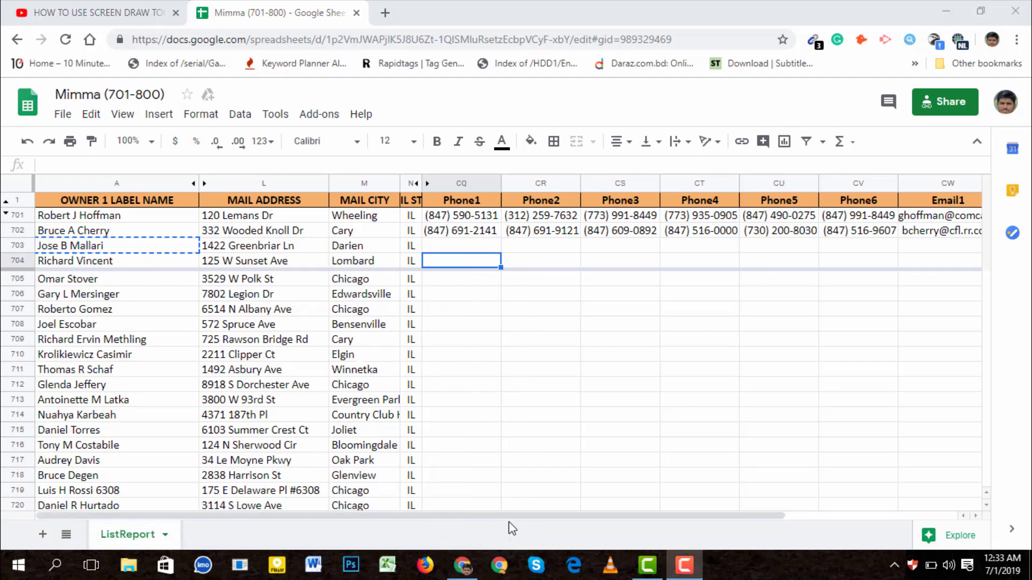
Step: Open a new browser tab and load advancedbackgroundchecks.com
click(391, 1)
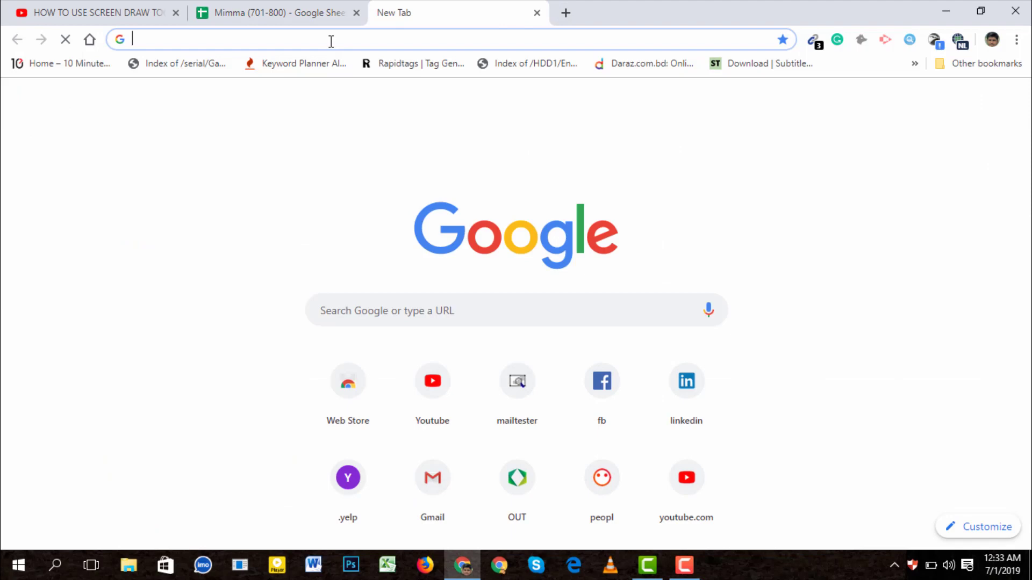
text(advancedbackgroundchecks.com)
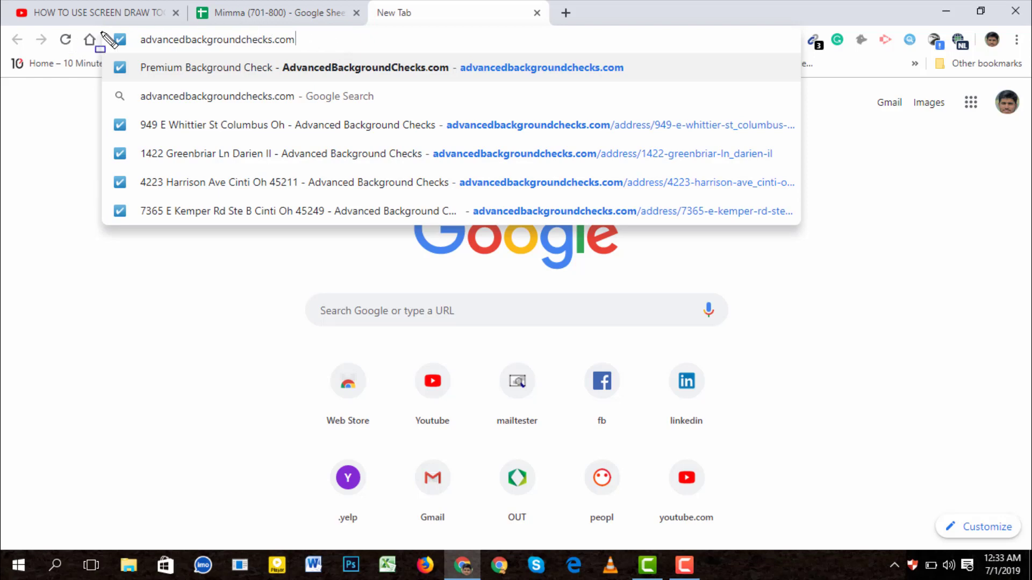
mouse_move(101, 31)
mouse_down()
mouse_move(229, 34)
mouse_move(314, 54)
mouse_up()
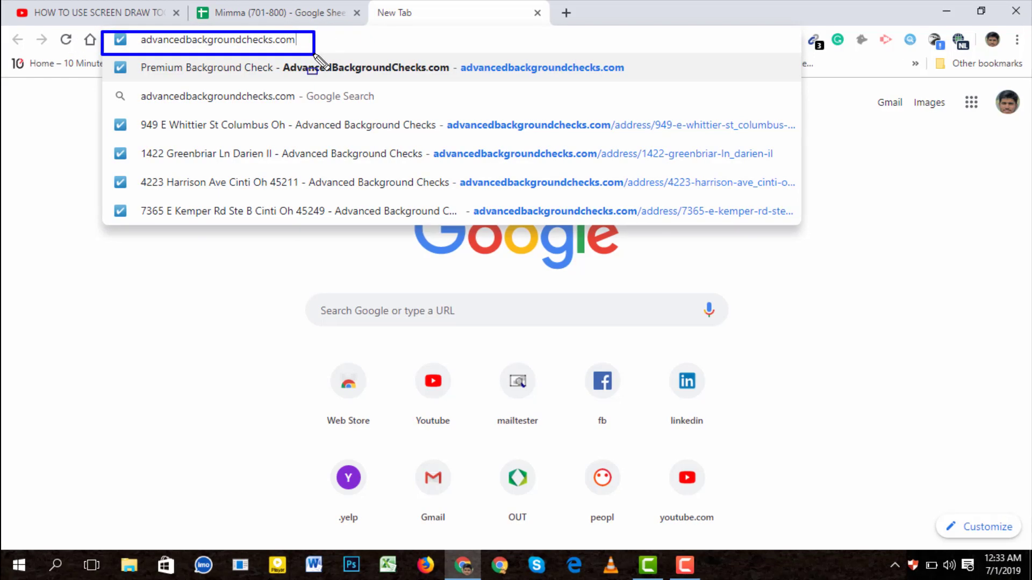
key(Escape)
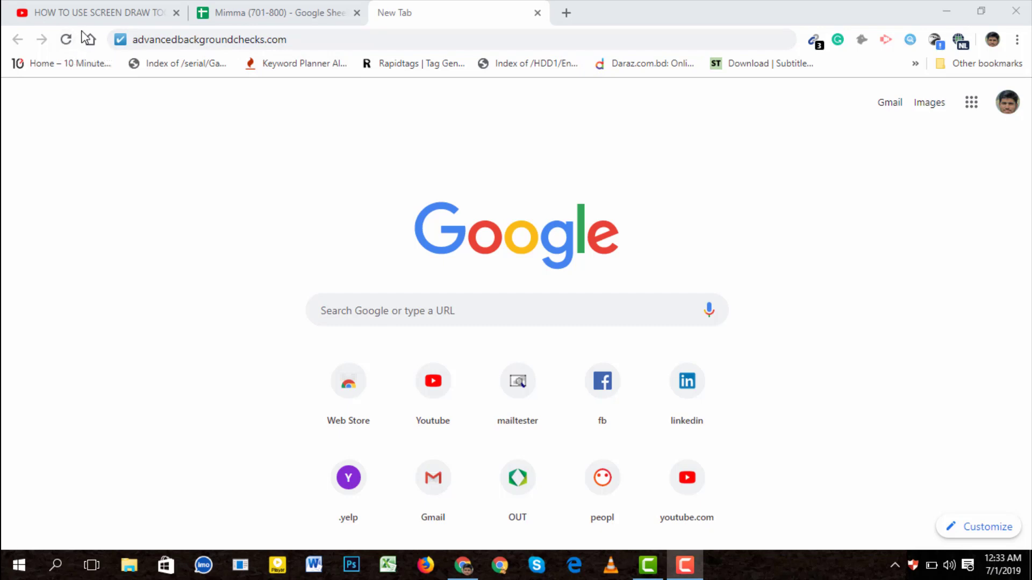
click(66, 39)
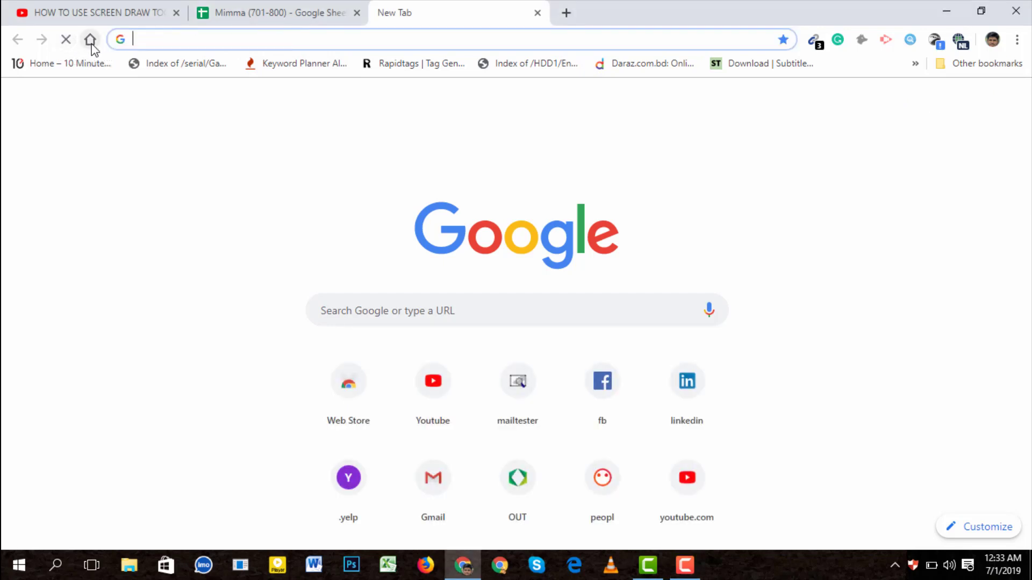
text(av)
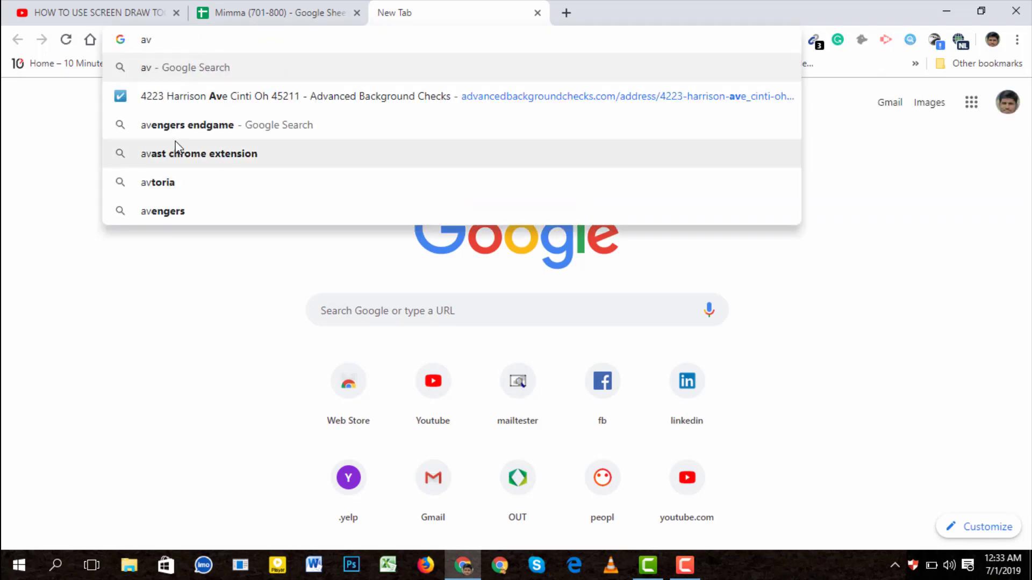
key(BackSpace)
text(dvancedbackgroundchecks.com)
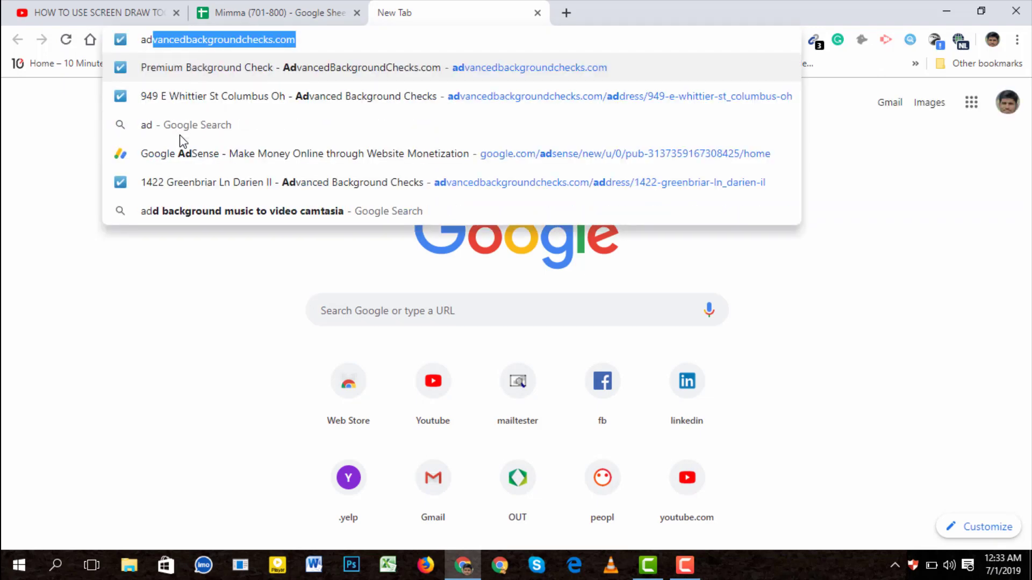
key(Return)
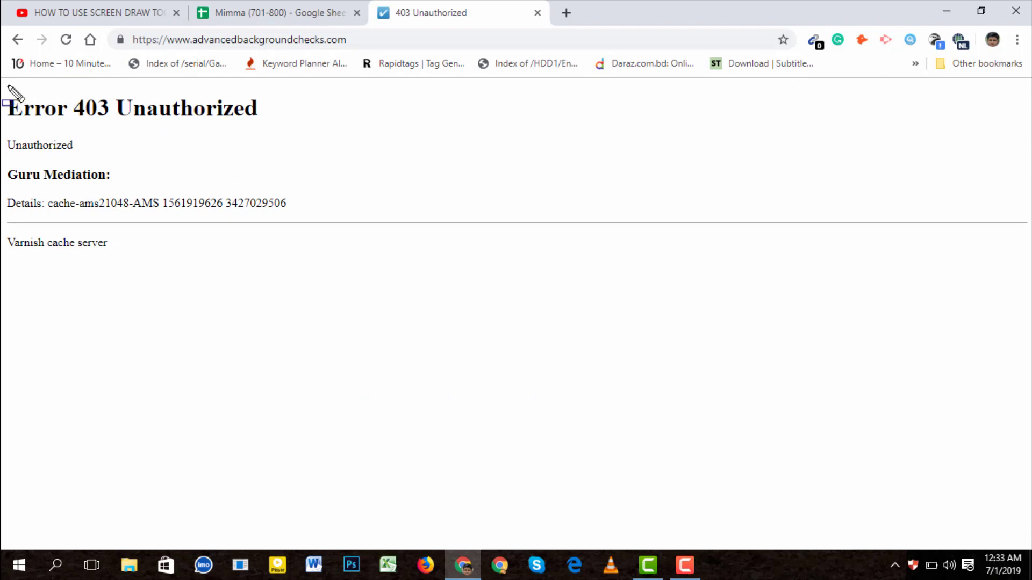
mouse_move(7, 85)
mouse_down()
mouse_move(70, 127)
mouse_move(383, 141)
mouse_up()
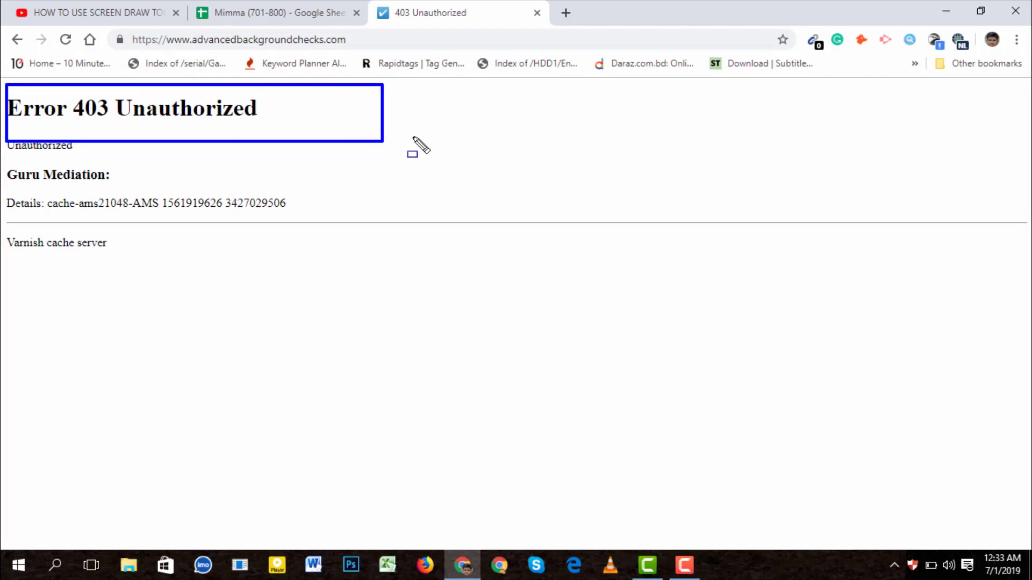
key(Escape)
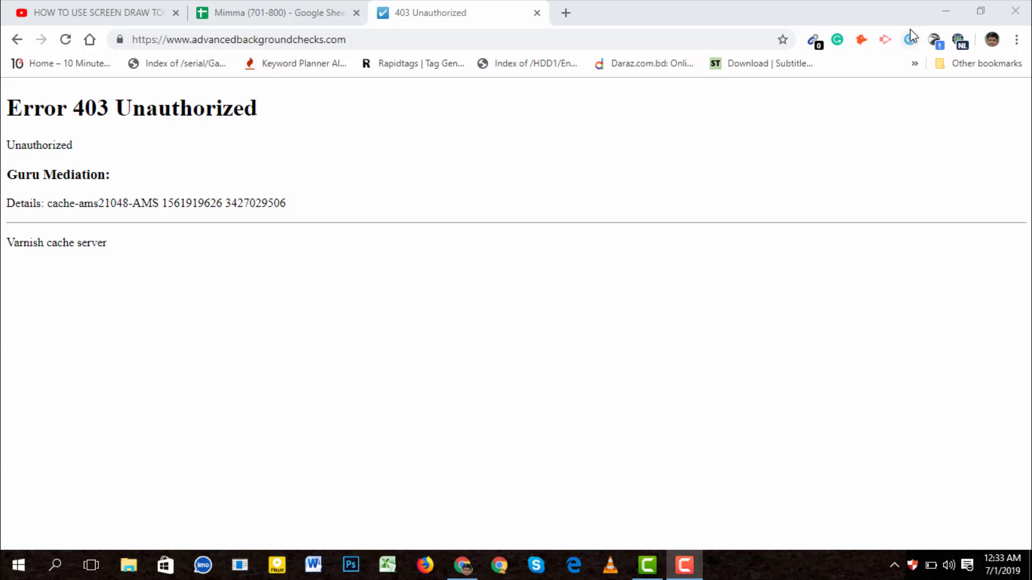
drag(907, 28, 1009, 80)
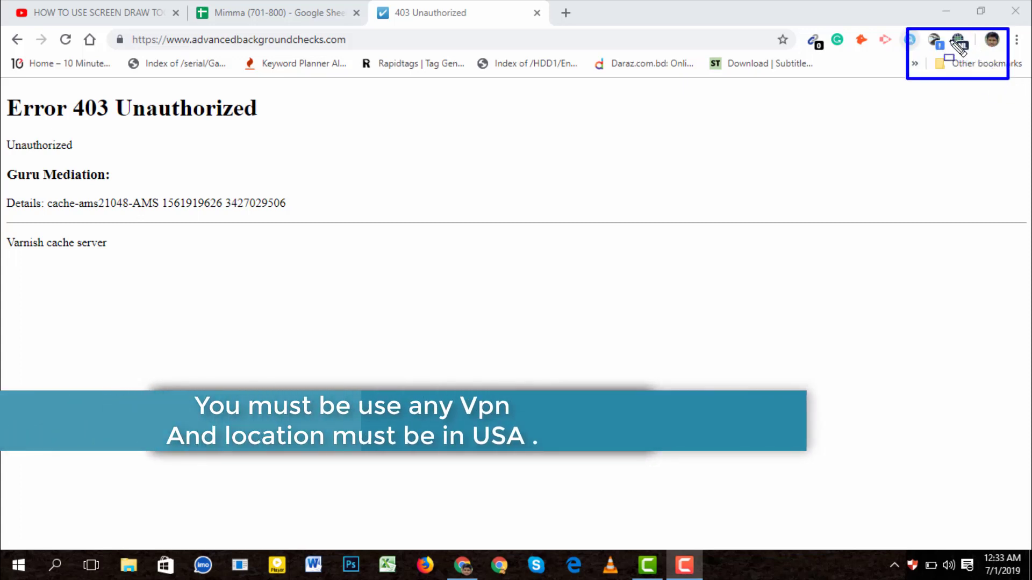
drag(949, 34, 986, 52)
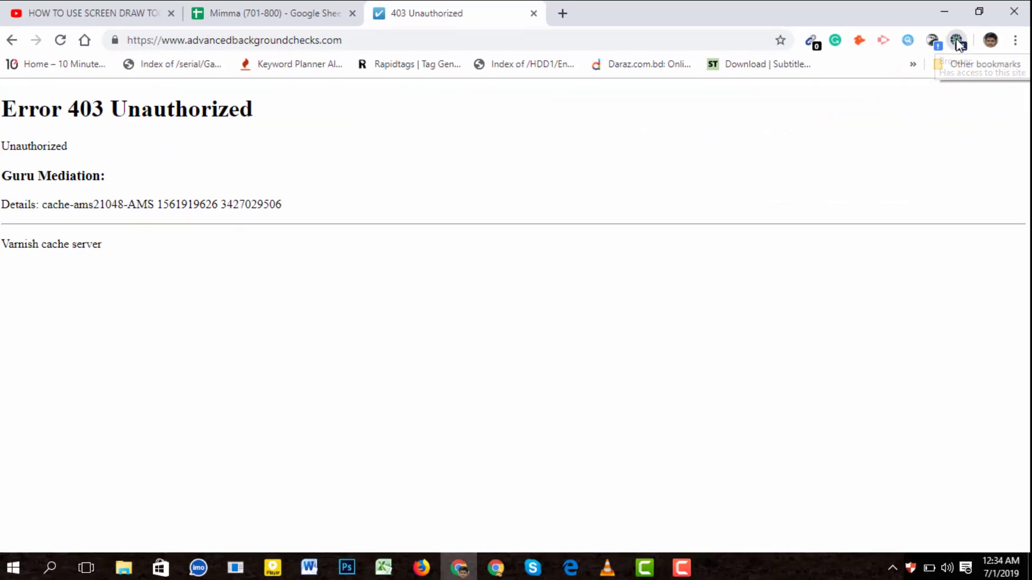
Step: Change the Browsec VPN extension's virtual location to United States and close its popup
click(956, 44)
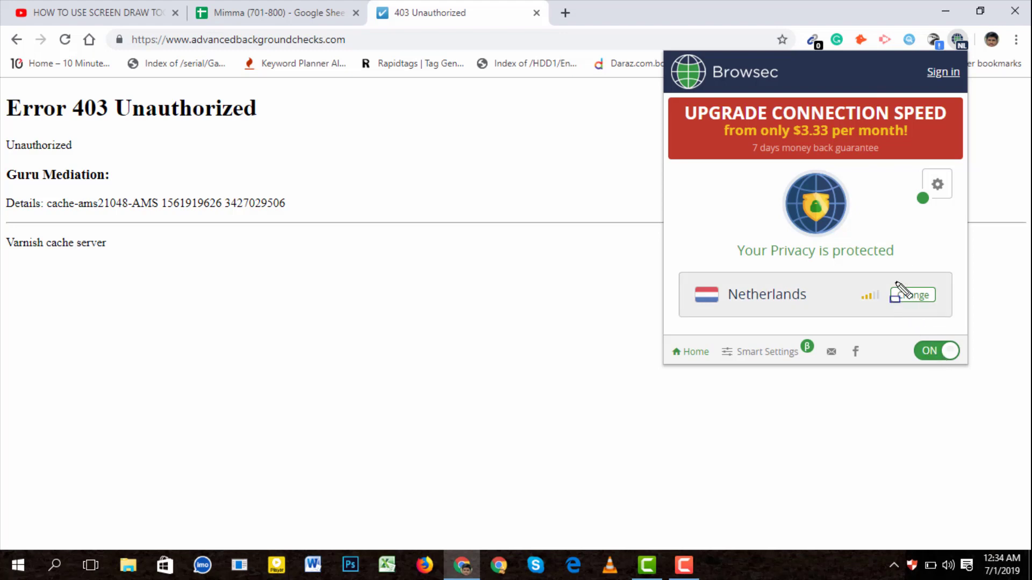
drag(897, 282, 968, 336)
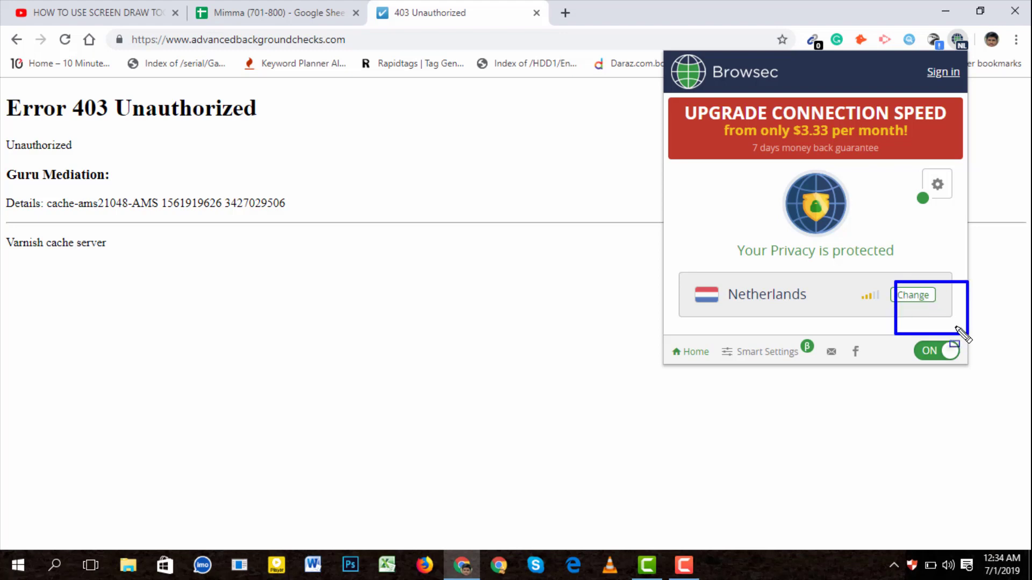
key(Escape)
click(896, 305)
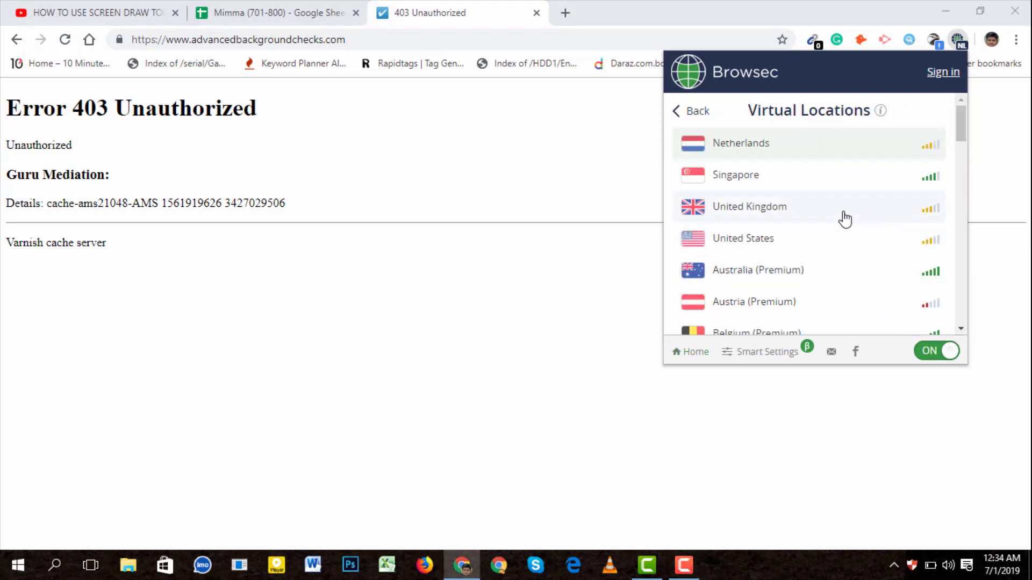
click(821, 236)
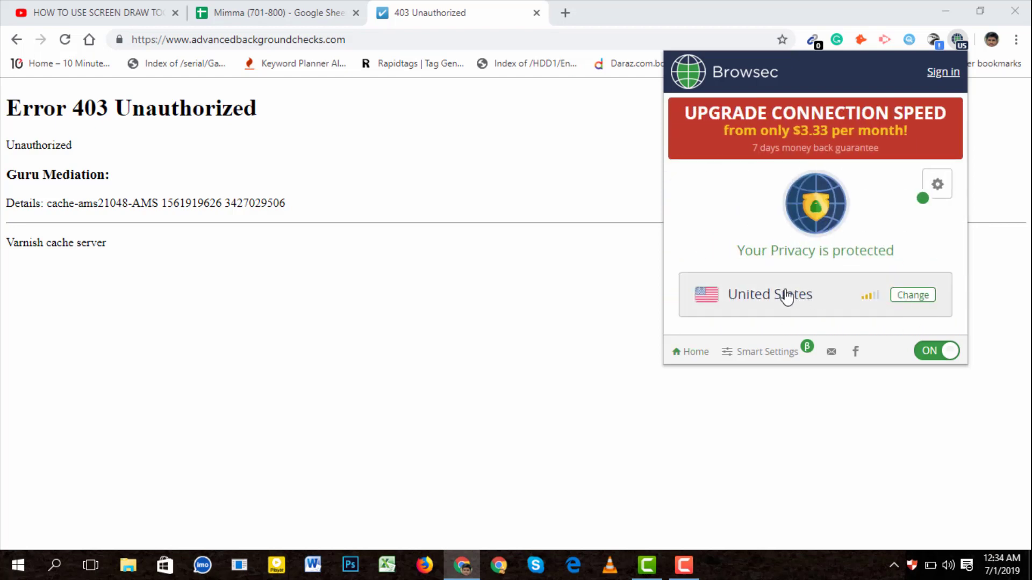
click(919, 300)
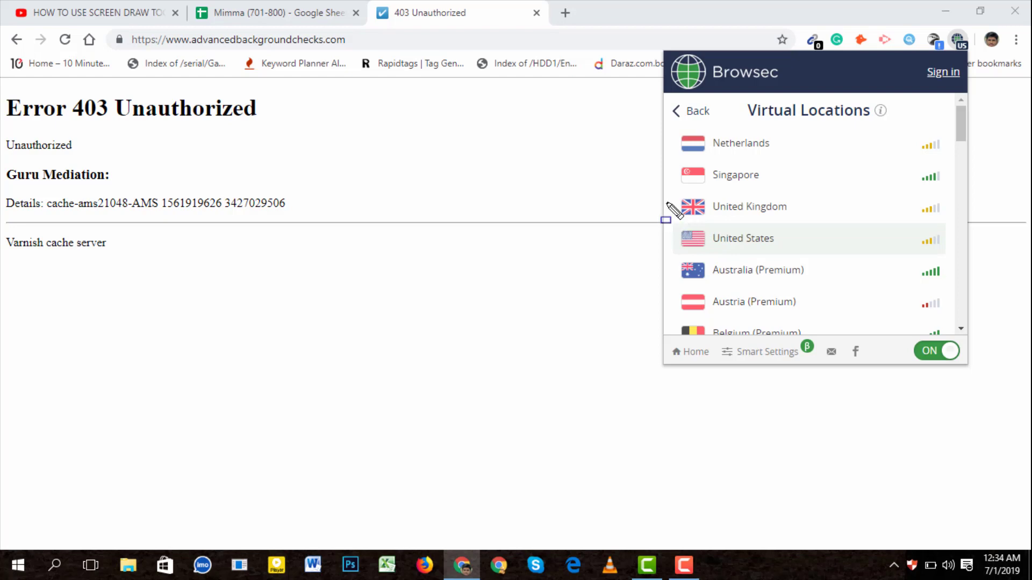
mouse_move(671, 206)
mouse_down()
mouse_move(875, 275)
mouse_move(944, 275)
mouse_move(942, 258)
mouse_up()
key(Escape)
click(1027, 249)
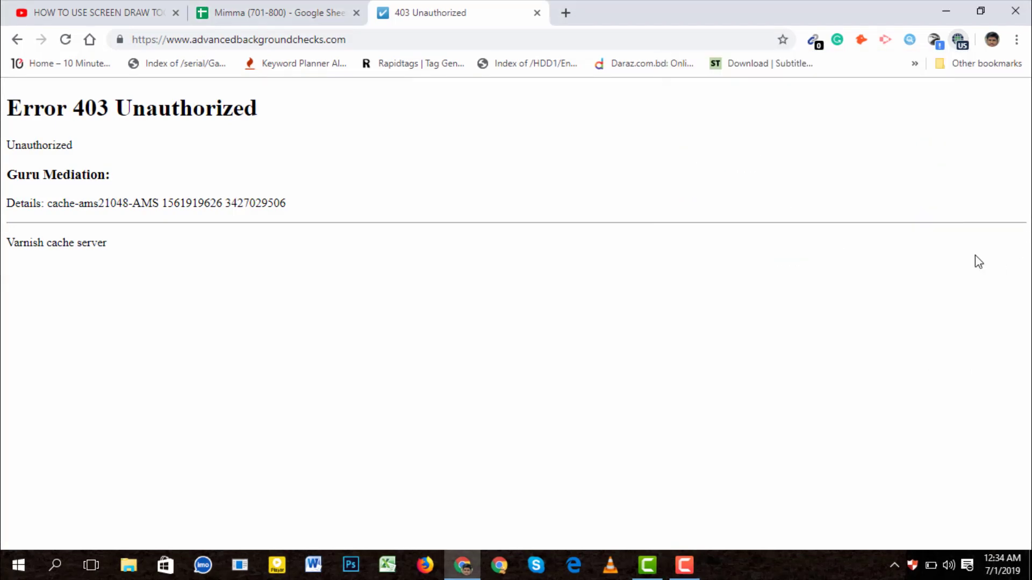
Step: Reload the advancedbackgroundchecks.com page through the United States VPN connection
click(71, 42)
drag(48, 24, 155, 55)
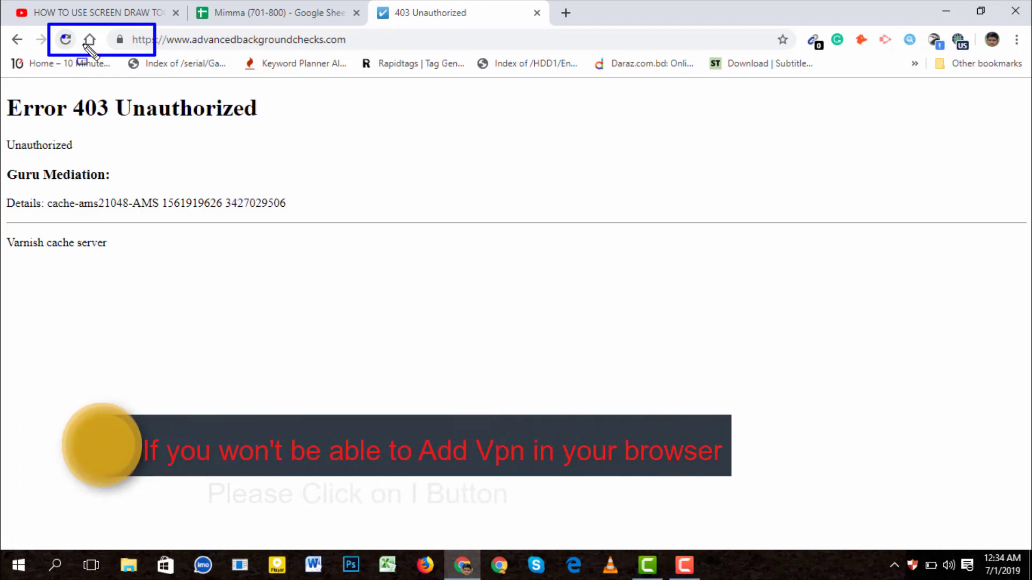
click(89, 41)
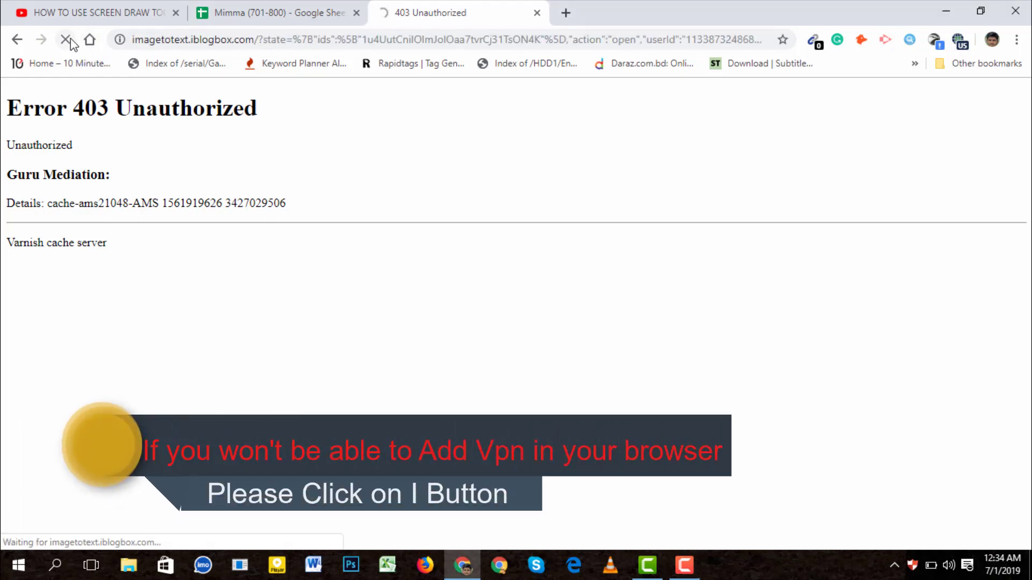
click(17, 40)
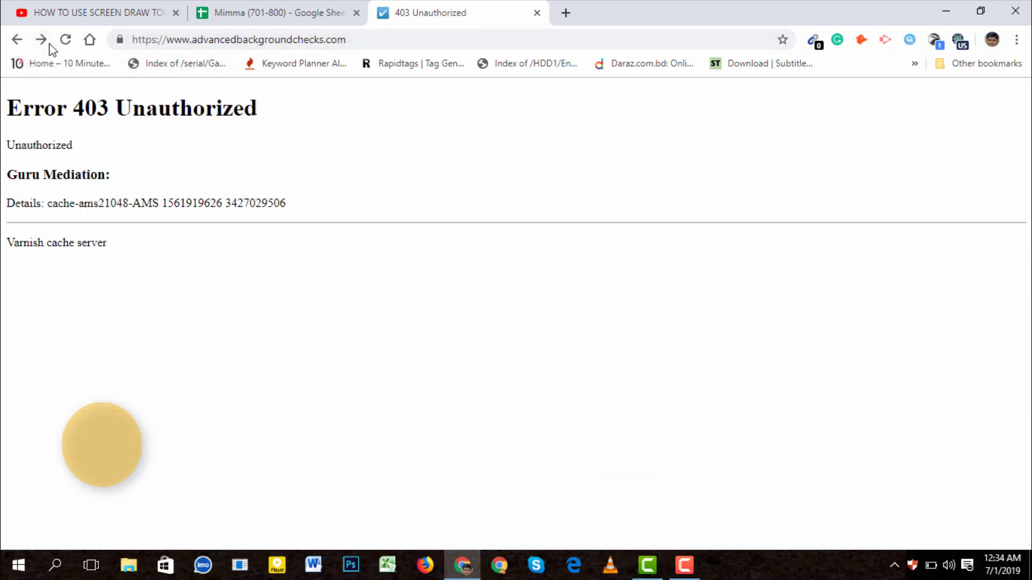
click(65, 40)
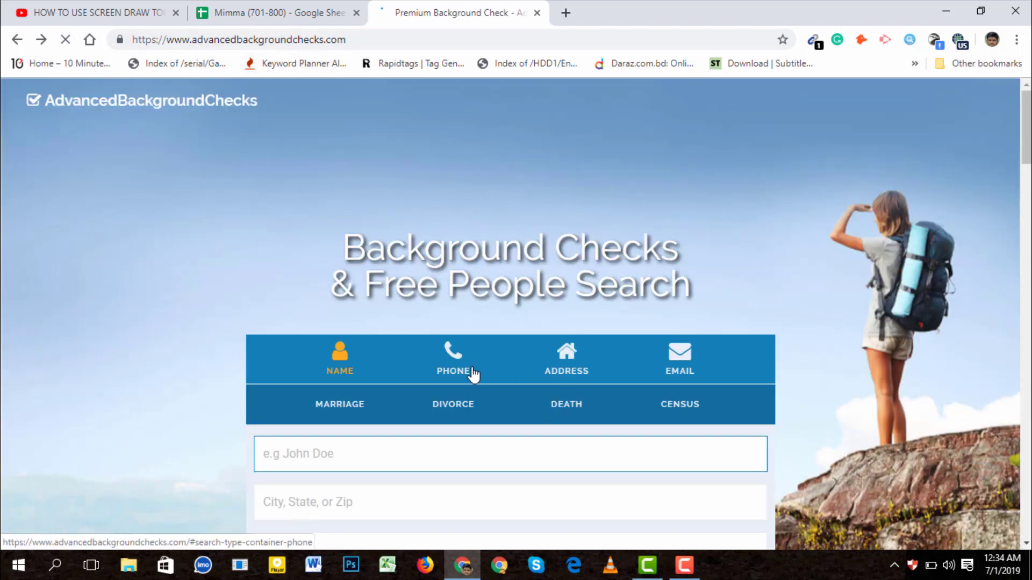
mouse_move(519, 327)
mouse_down()
mouse_move(637, 398)
mouse_move(697, 412)
mouse_up()
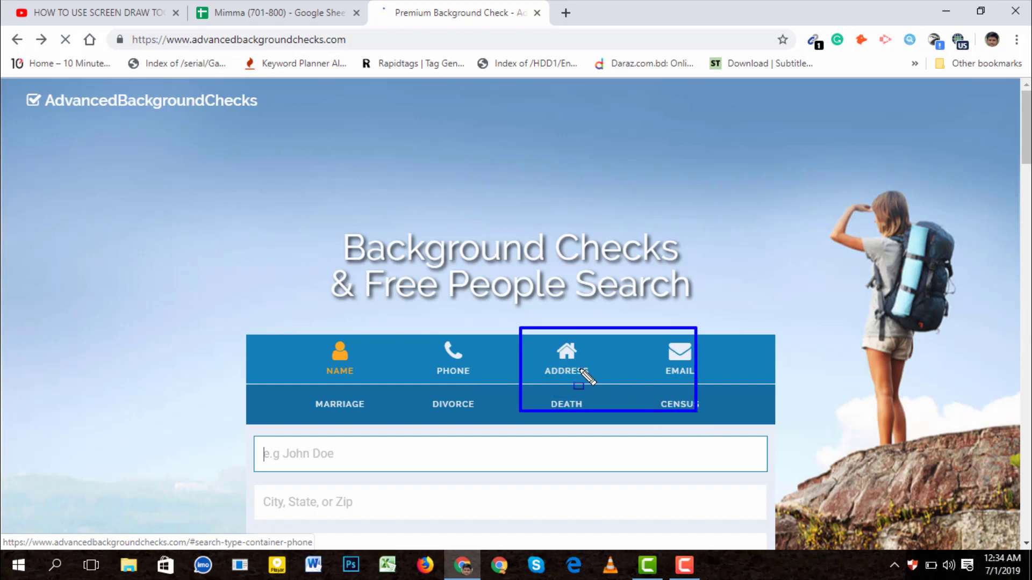
key(Escape)
drag(565, 354, 604, 382)
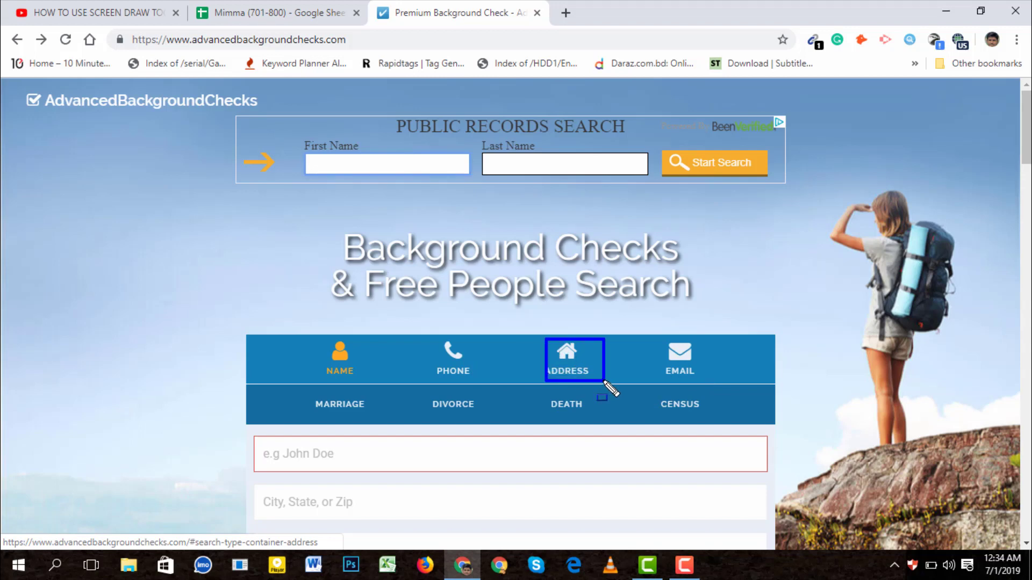
key(Escape)
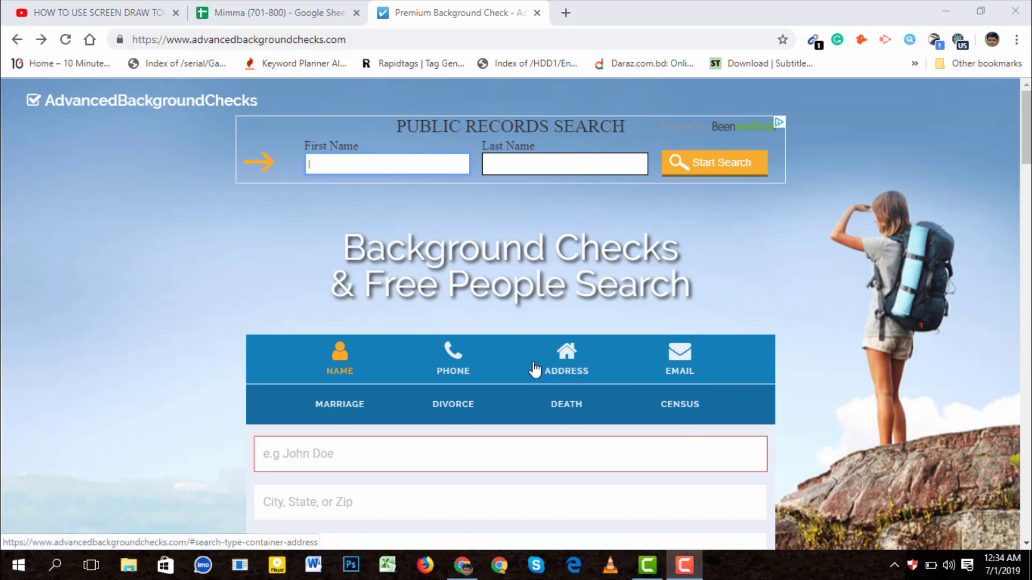
Step: Return to the owner spreadsheet and copy the mail address, city and state cells in row 703
click(234, 8)
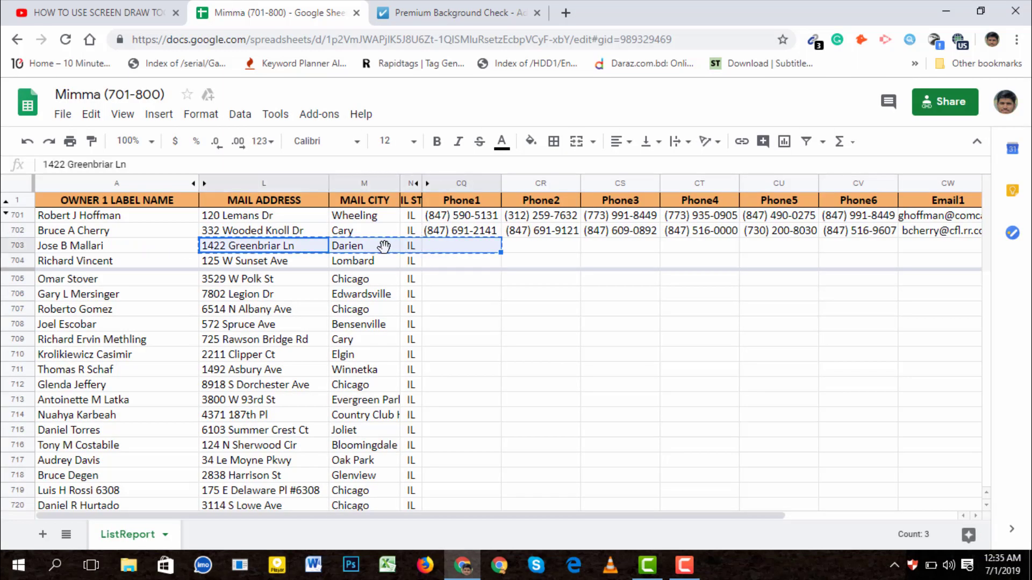
click(325, 283)
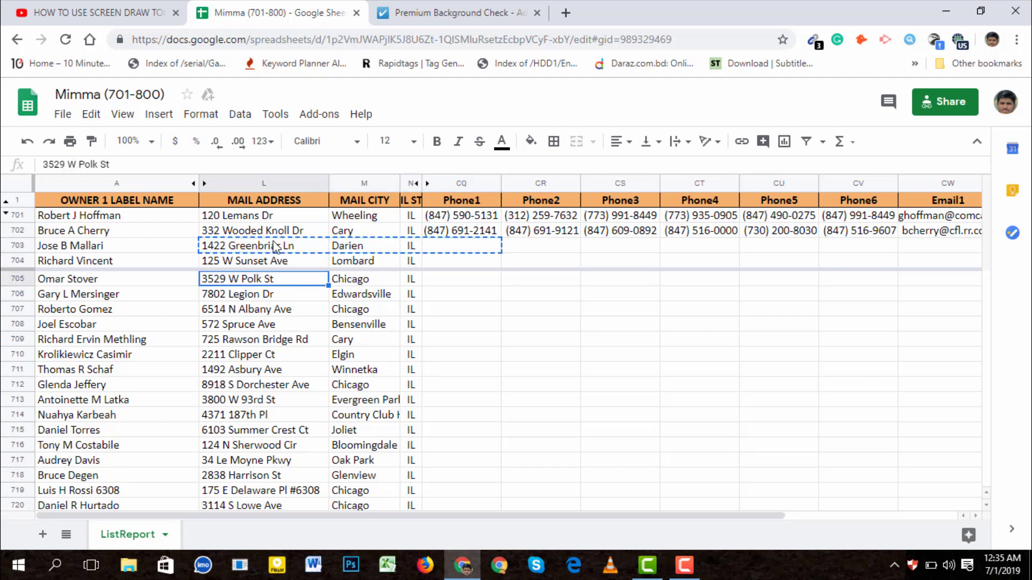
drag(276, 247, 418, 248)
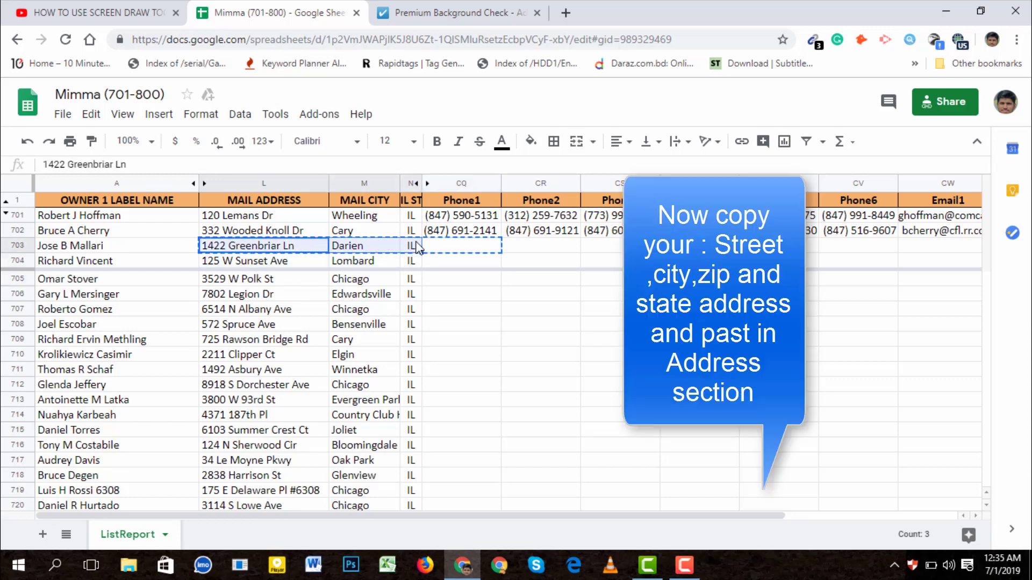
key(ctrl+c)
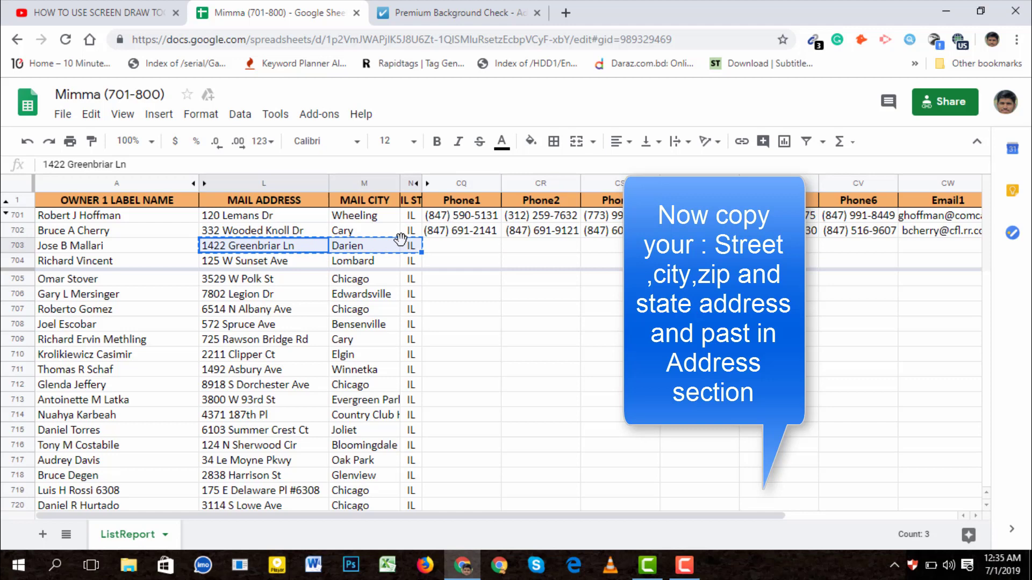
Step: Switch the background-check site to address lookup and paste the copied row 703 address into the street field
click(430, 11)
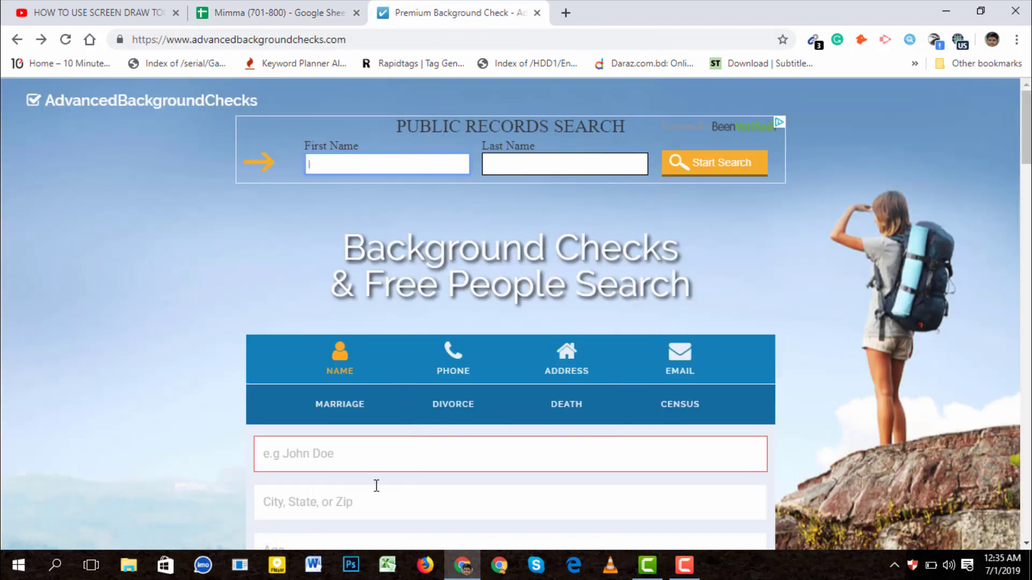
click(569, 358)
scroll(376, 403, down, 1)
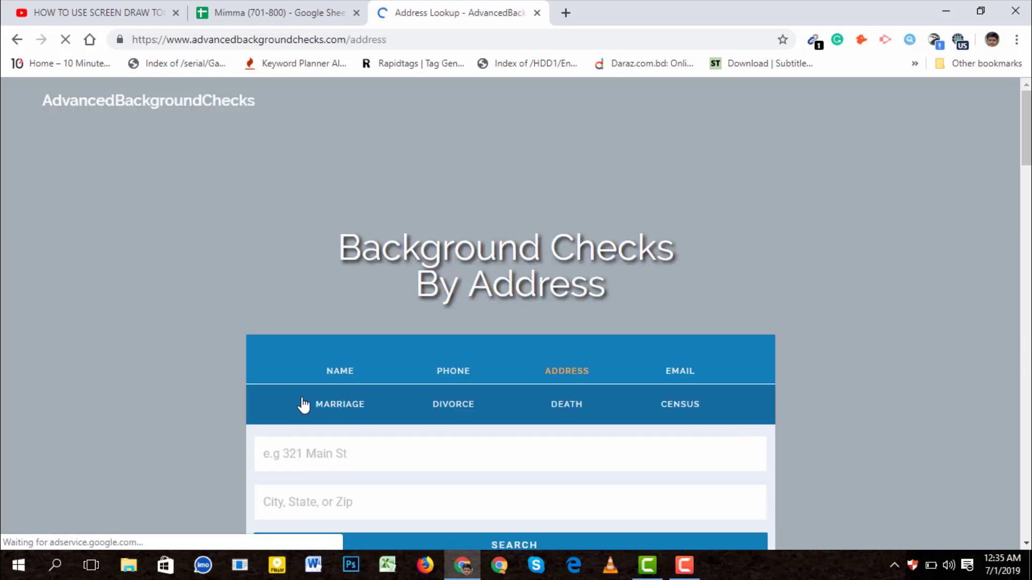
scroll(534, 379, down, 2)
click(392, 363)
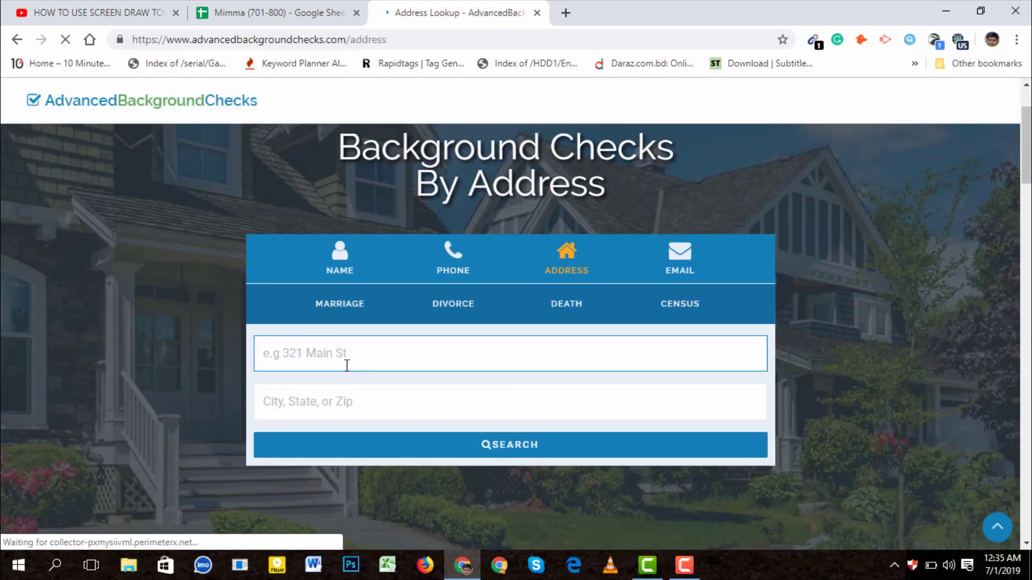
key(ctrl+v)
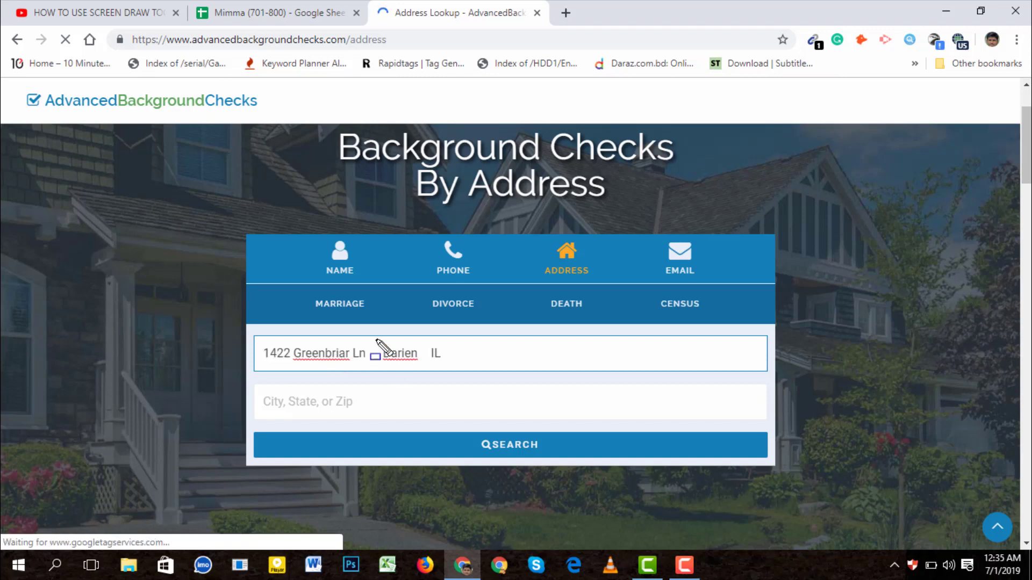
Step: Move the city and state out of the street field into the city, state or zip field
drag(376, 340, 466, 365)
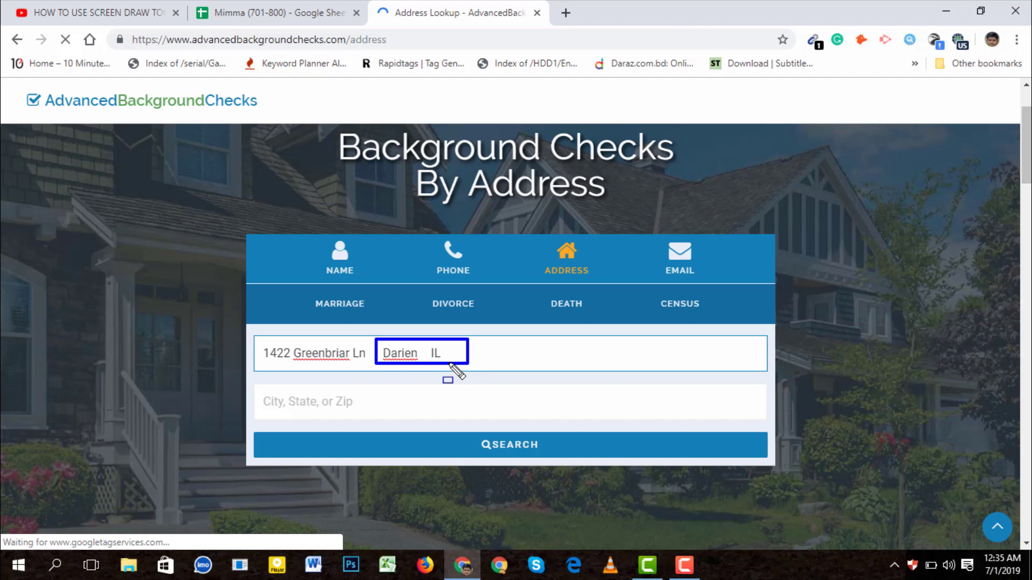
drag(373, 352, 490, 368)
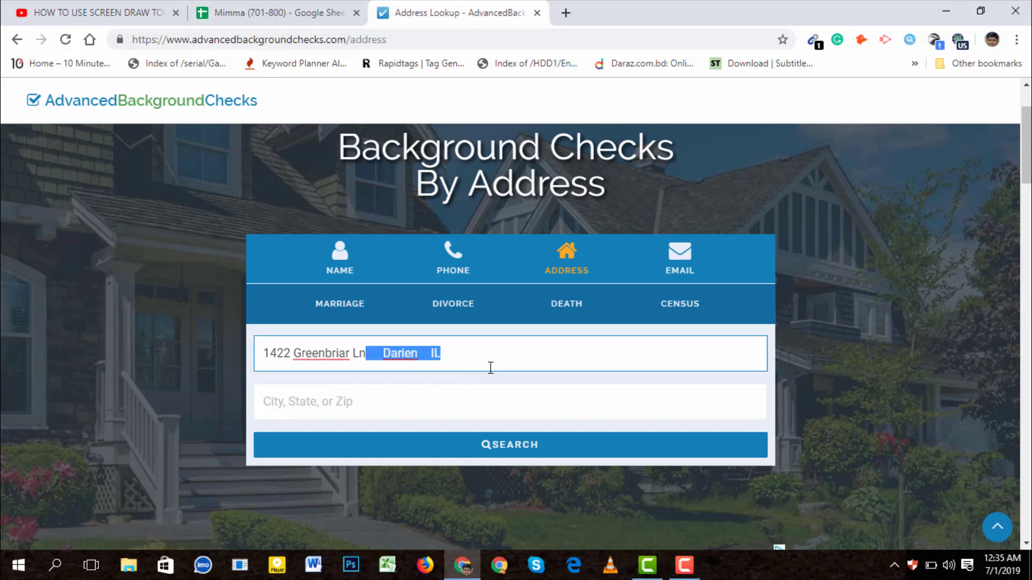
key(ctrl+x)
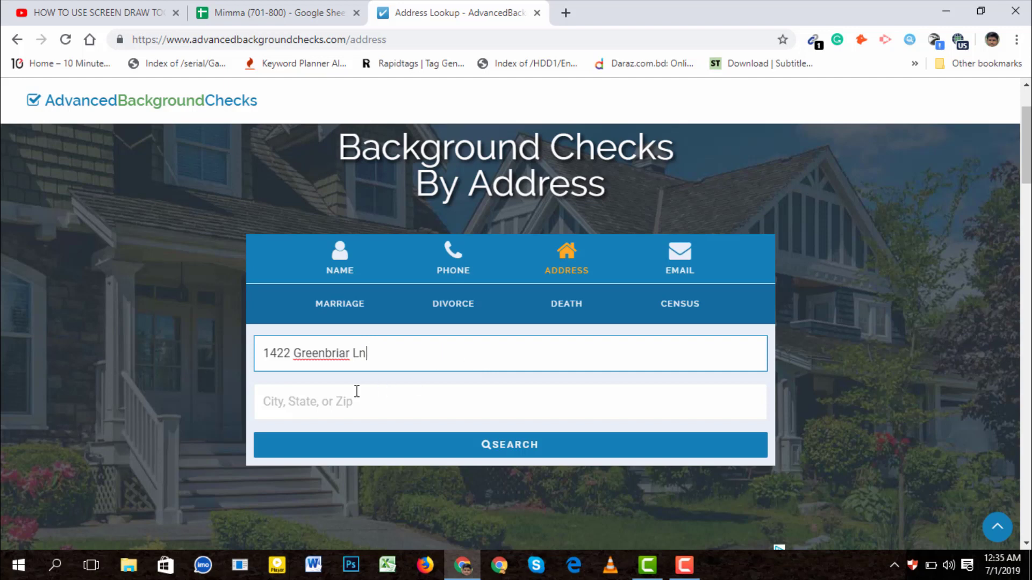
click(326, 407)
key(ctrl+v)
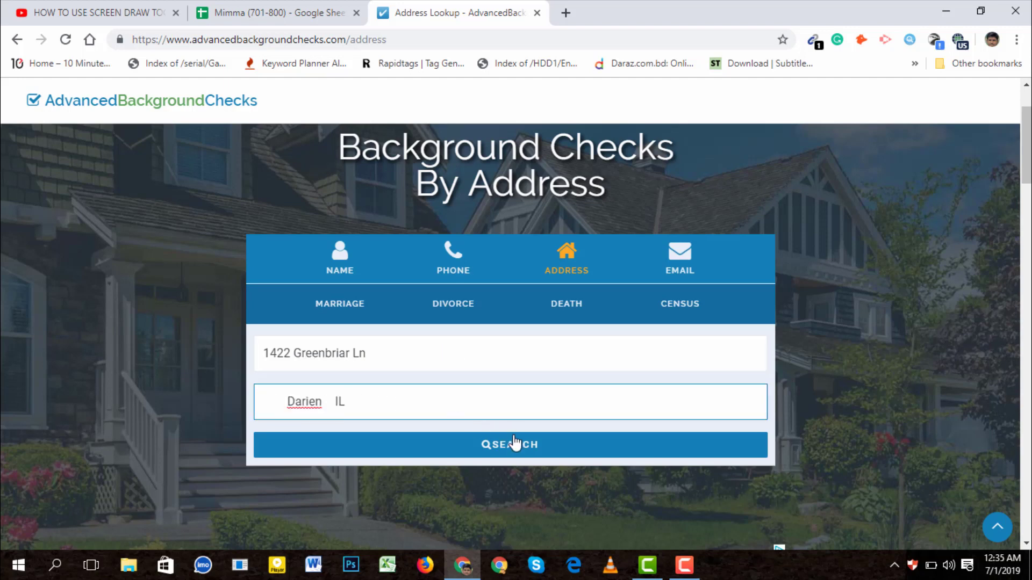
Step: Run the address search with the entered street, city and state
drag(430, 418, 614, 473)
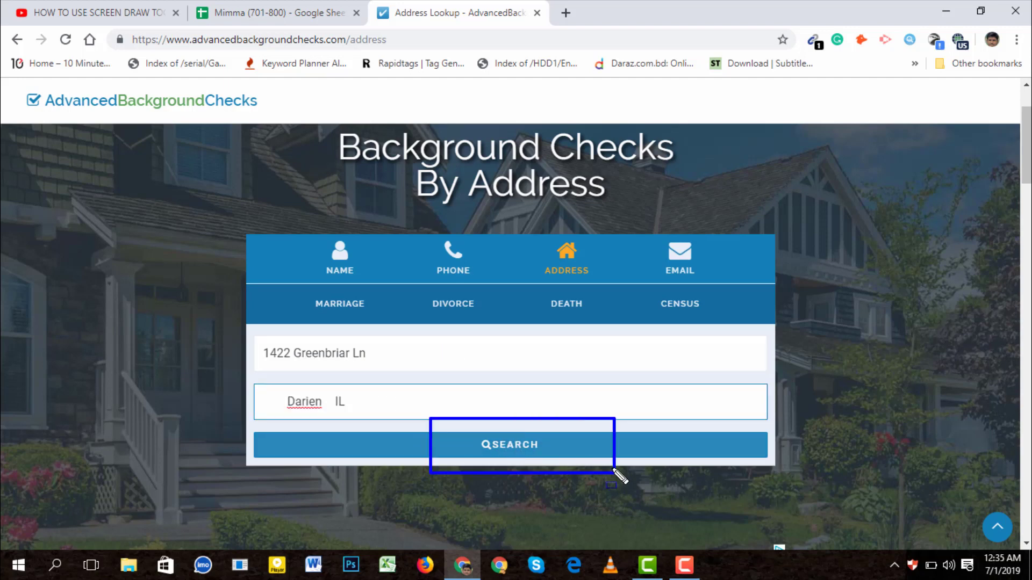
key(Escape)
click(496, 447)
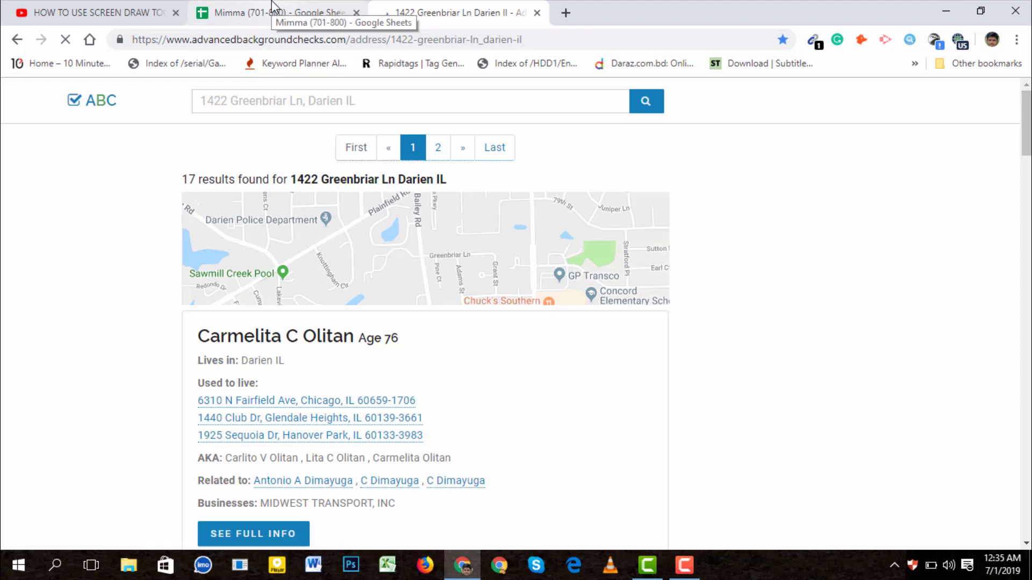
Step: Return to the owner spreadsheet and copy the owner name in row 703
click(274, 8)
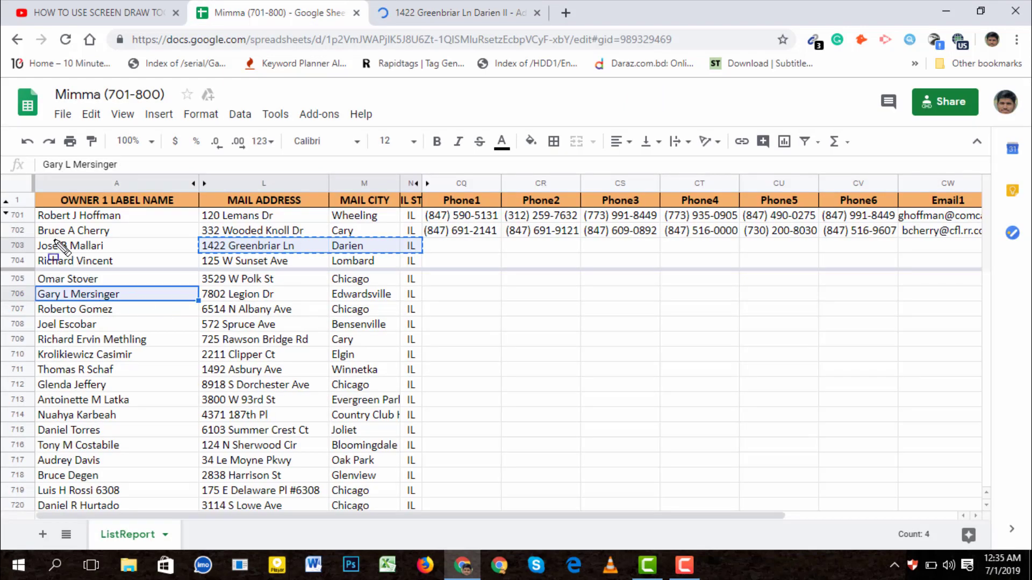
drag(41, 234, 203, 261)
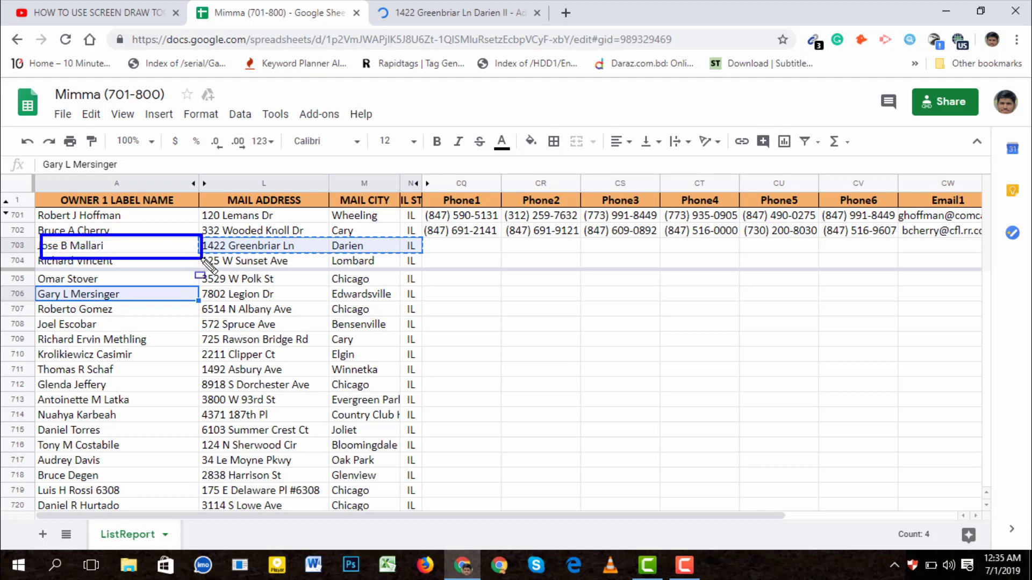
key(Escape)
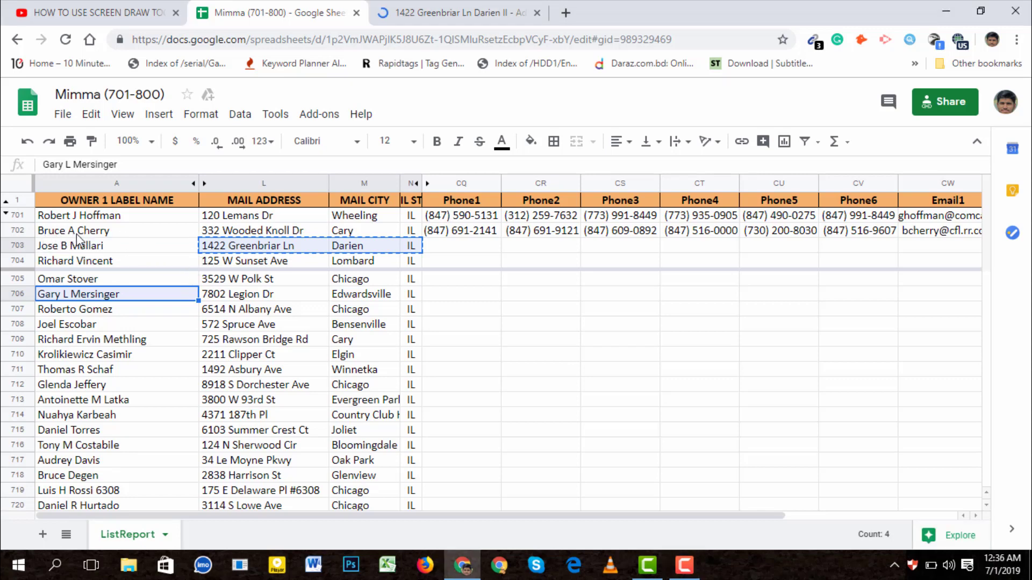
drag(89, 240, 86, 248)
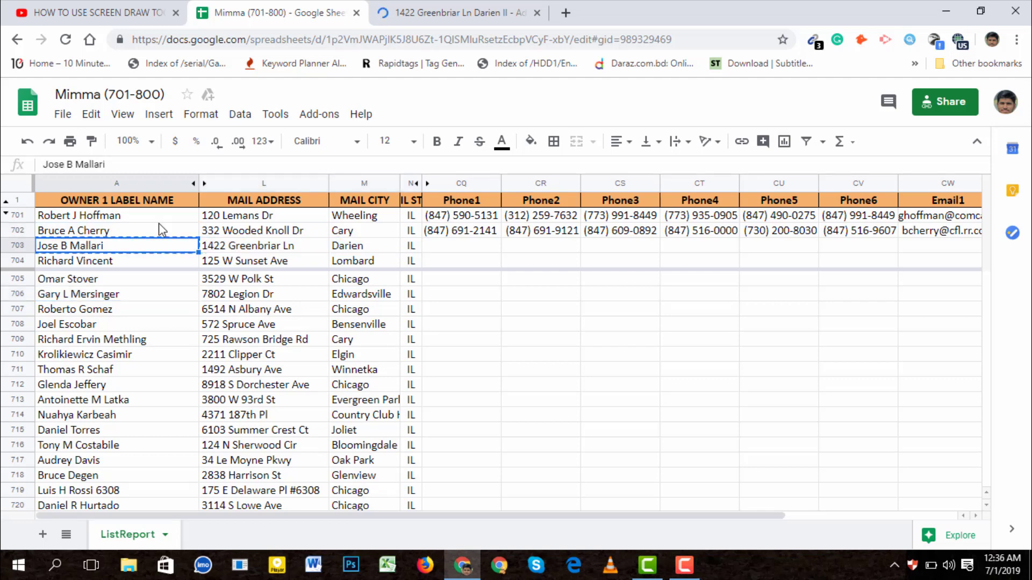
Step: Find the copied owner name within the address search results and cycle through its matches
click(423, 16)
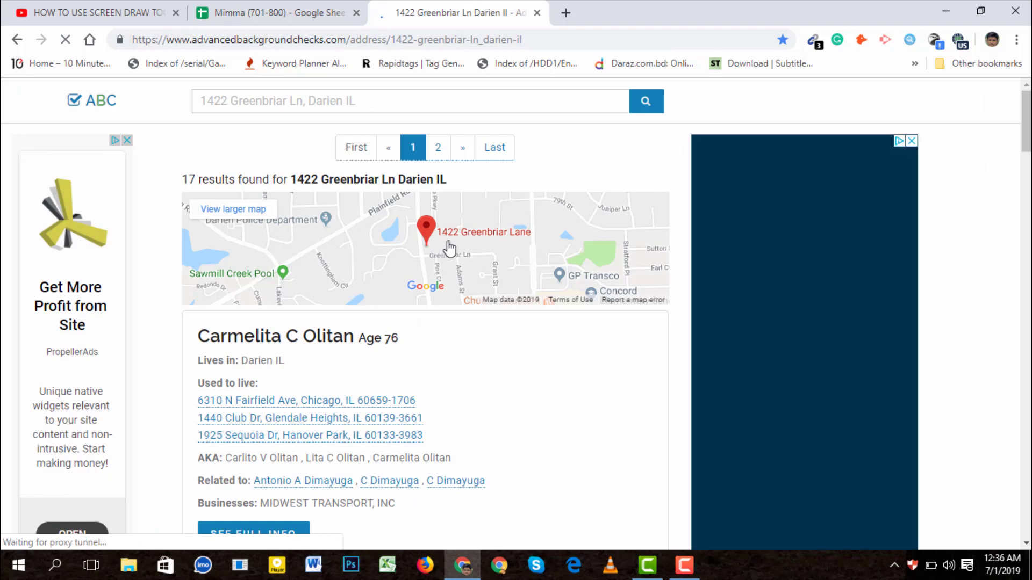
key(ctrl+f)
key(ctrl+v)
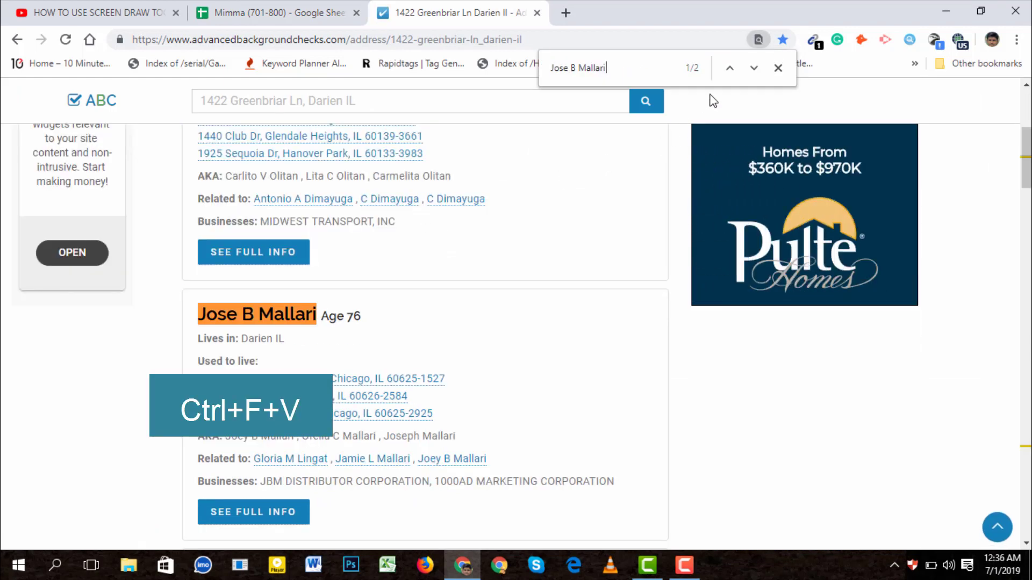
click(730, 68)
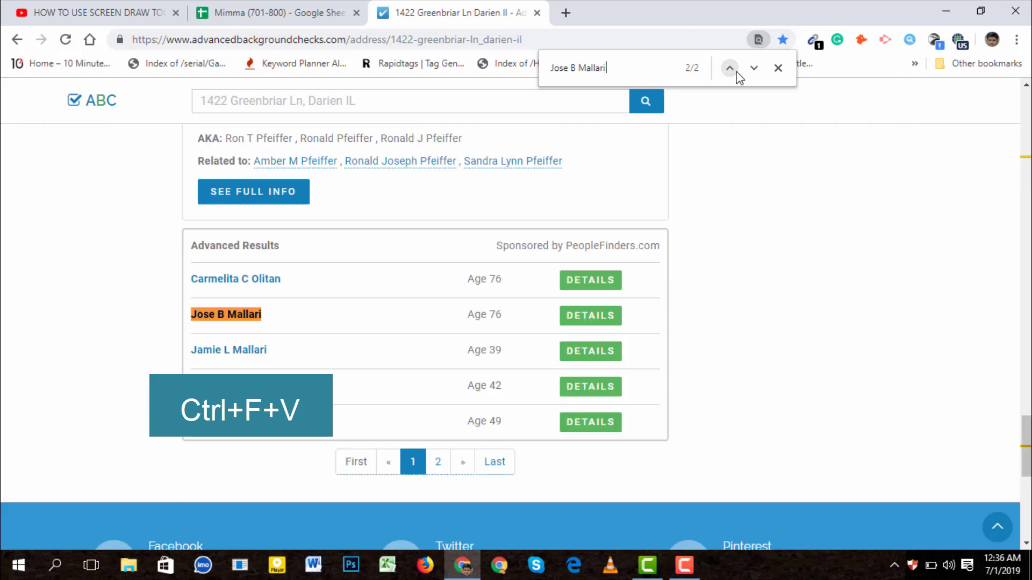
click(737, 72)
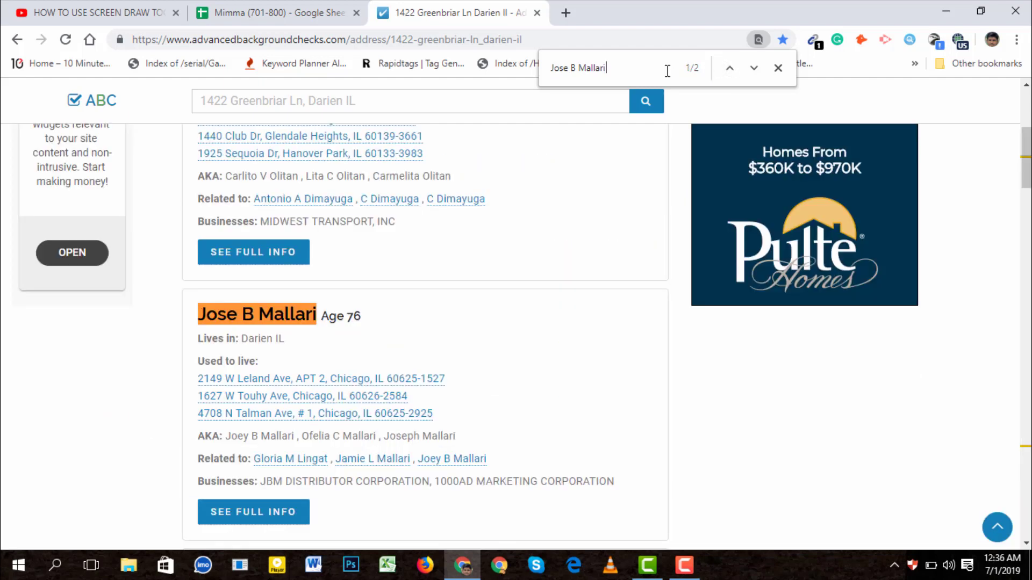
drag(668, 54, 717, 77)
key(Escape)
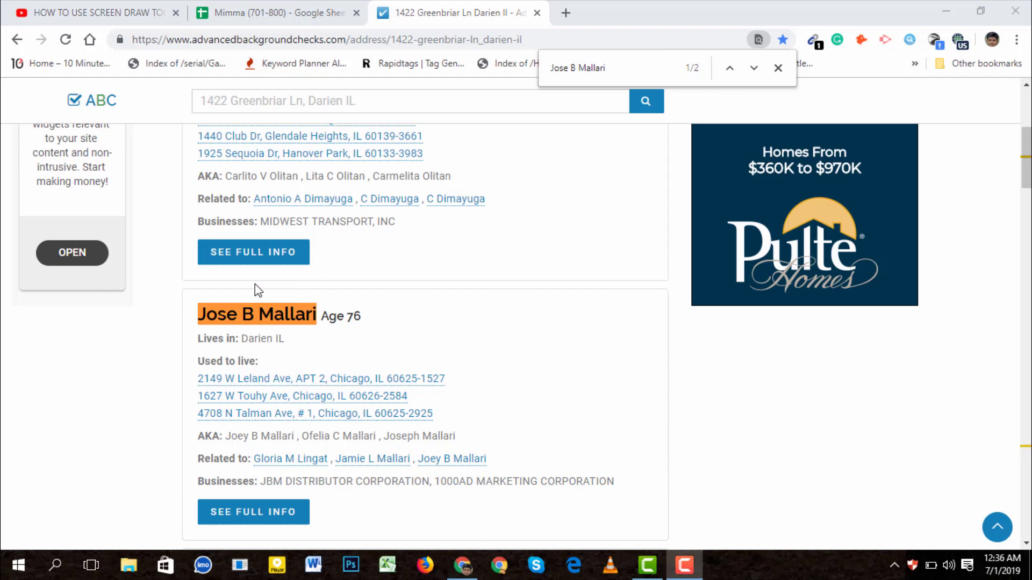
Step: Compare the name on the matching search result with the owner name in spreadsheet row 703
key(ctrl+shift+d)
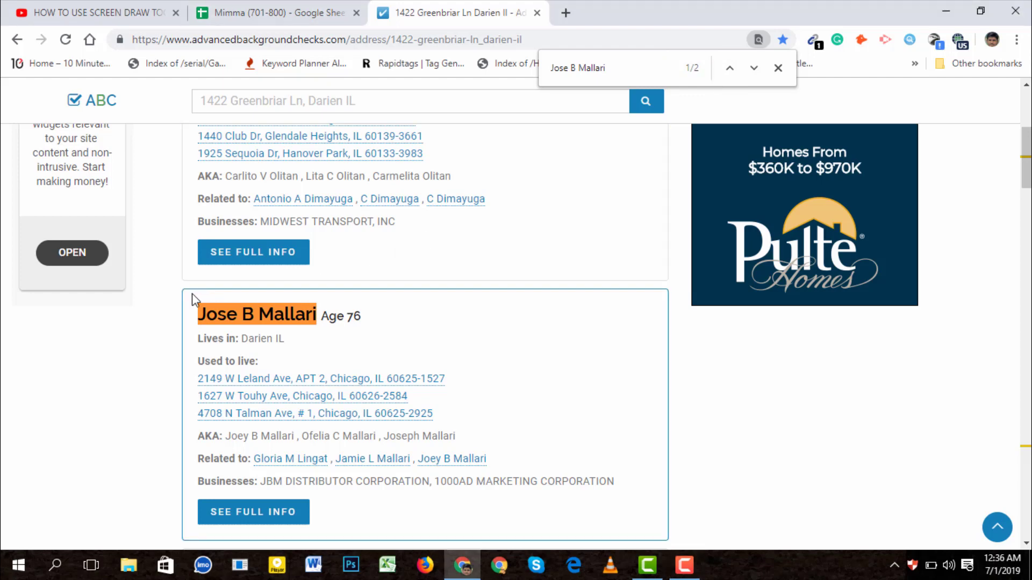
key(ctrl+shift+d)
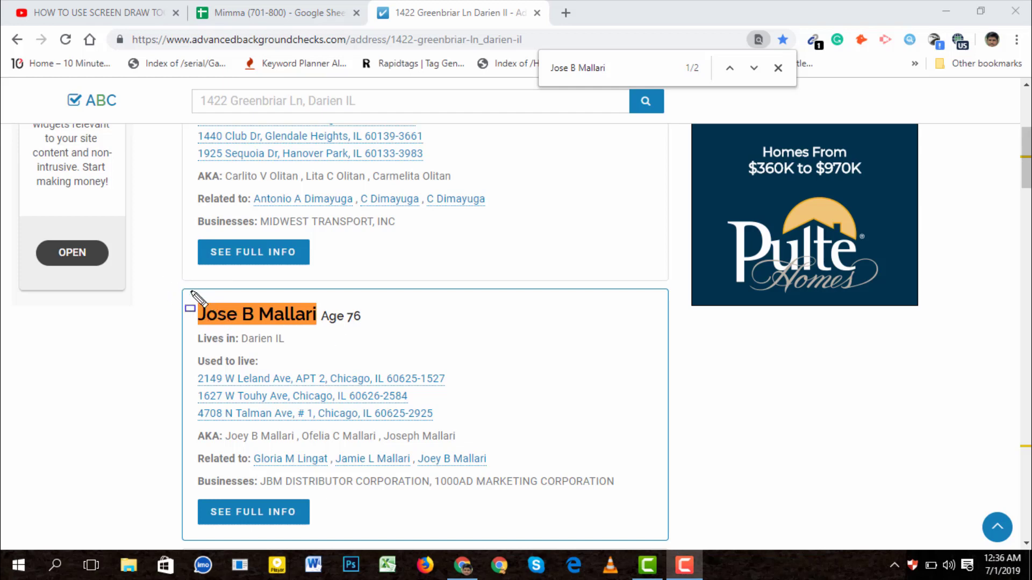
mouse_move(191, 291)
mouse_down()
mouse_move(281, 327)
mouse_move(434, 353)
mouse_up()
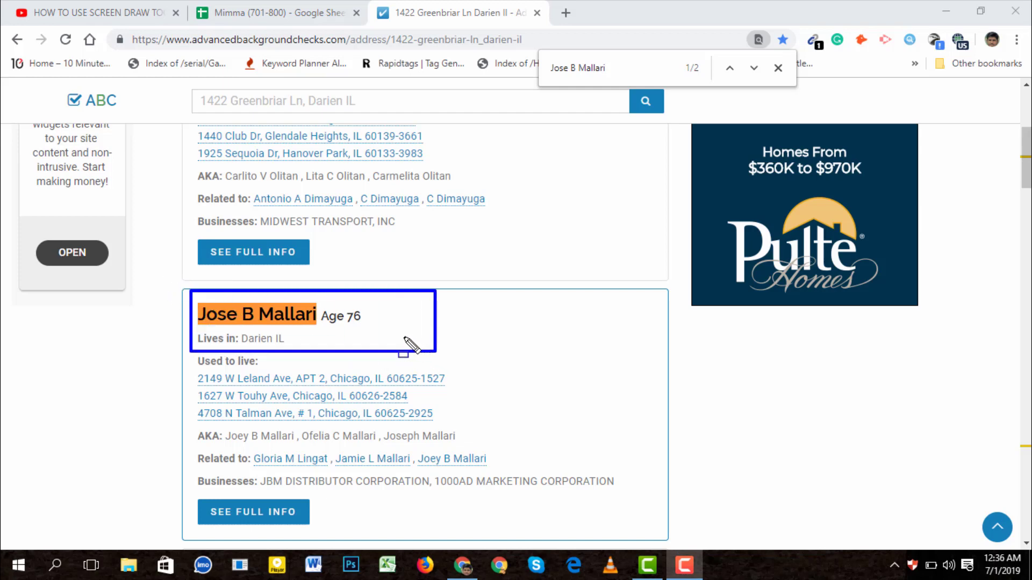
key(Escape)
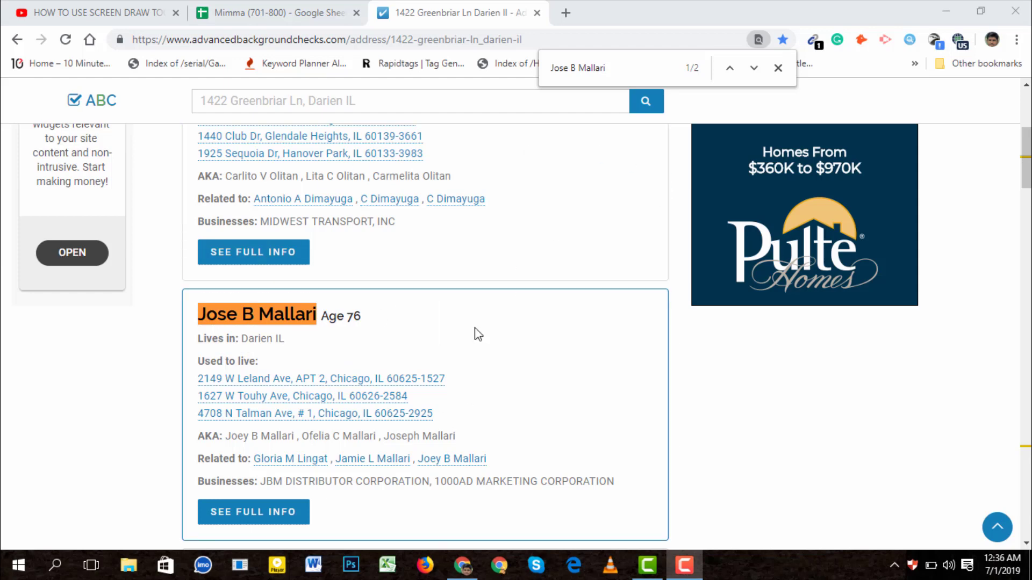
click(220, 7)
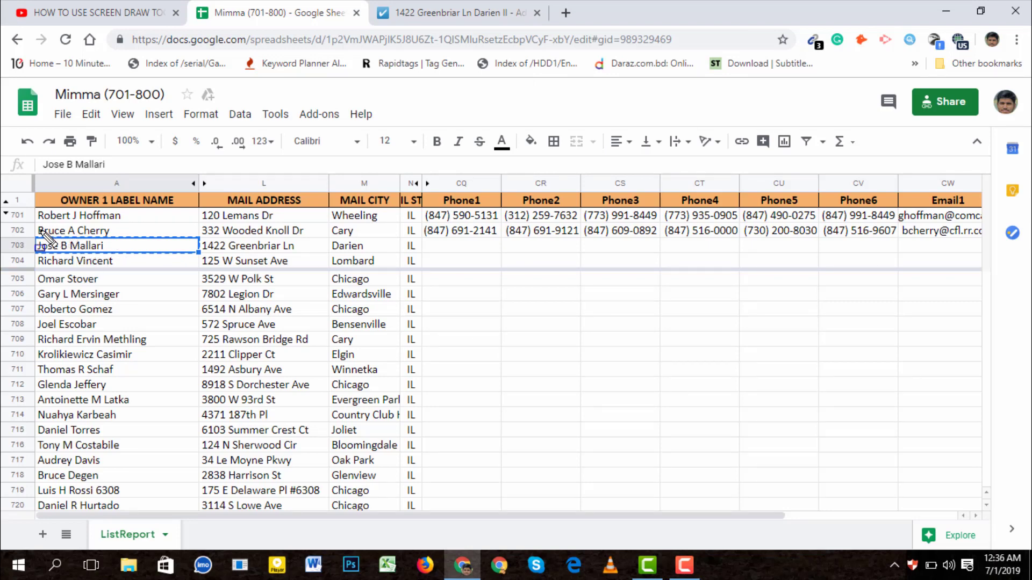
drag(40, 230, 200, 260)
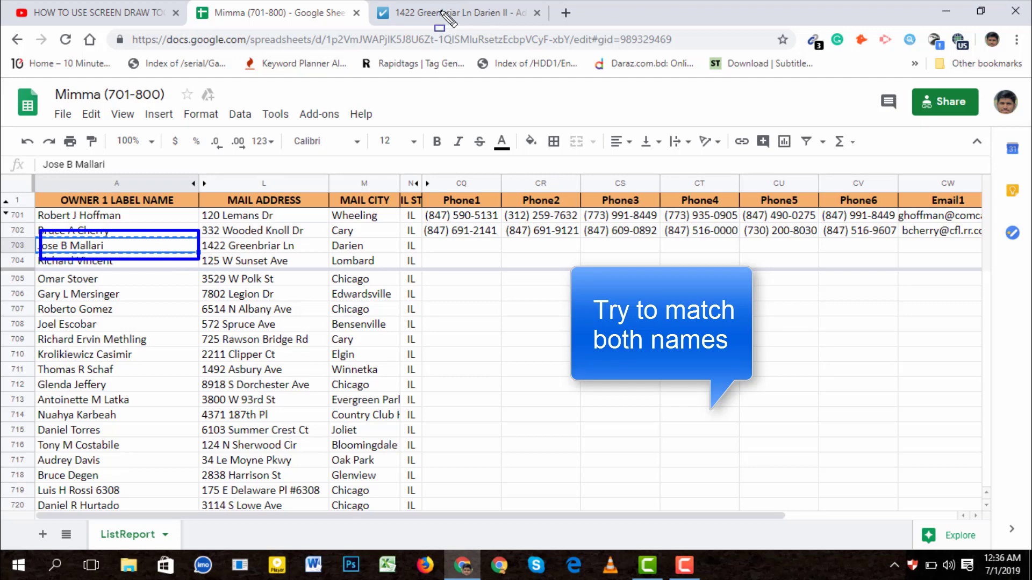
key(Escape)
click(460, 11)
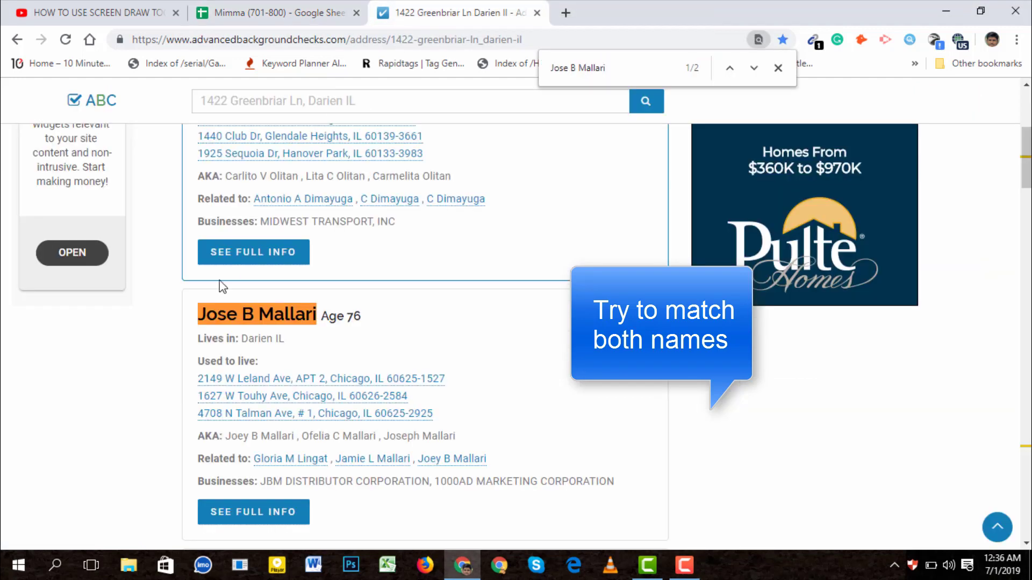
scroll(300, 321, down, 1)
scroll(298, 325, up, 1)
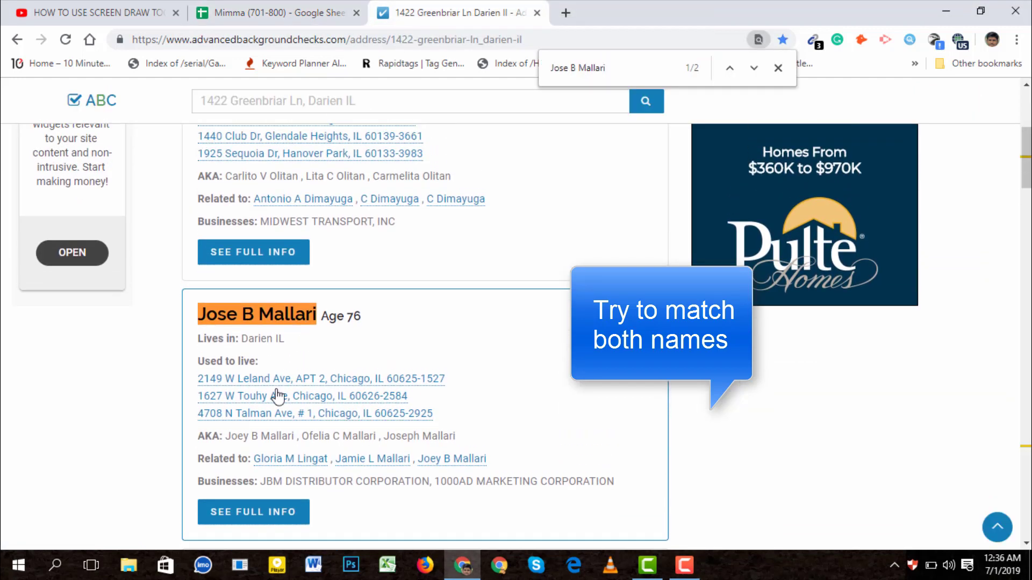
Step: Open the full info page of the search result that matches the row 703 owner
scroll(277, 478, down, 1)
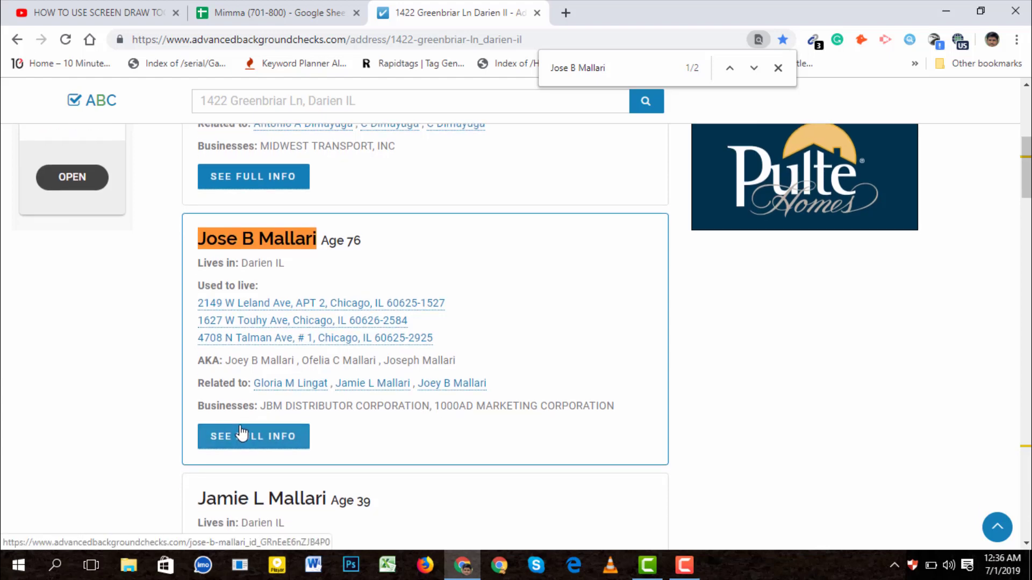
key(ctrl+shift+d)
mouse_move(187, 412)
mouse_down()
mouse_move(254, 450)
mouse_move(349, 478)
mouse_up()
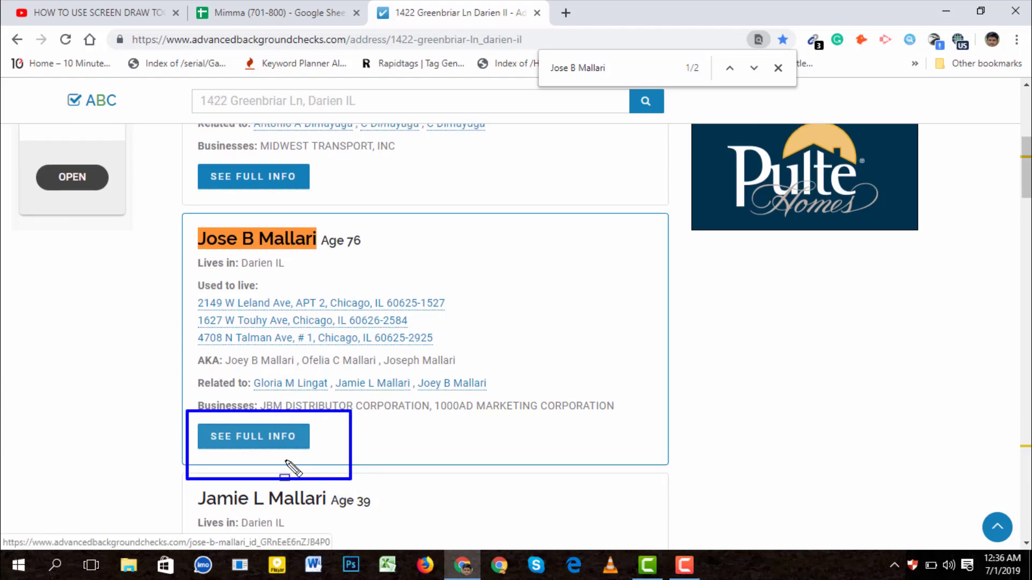
key(ctrl+shift+d)
click(253, 442)
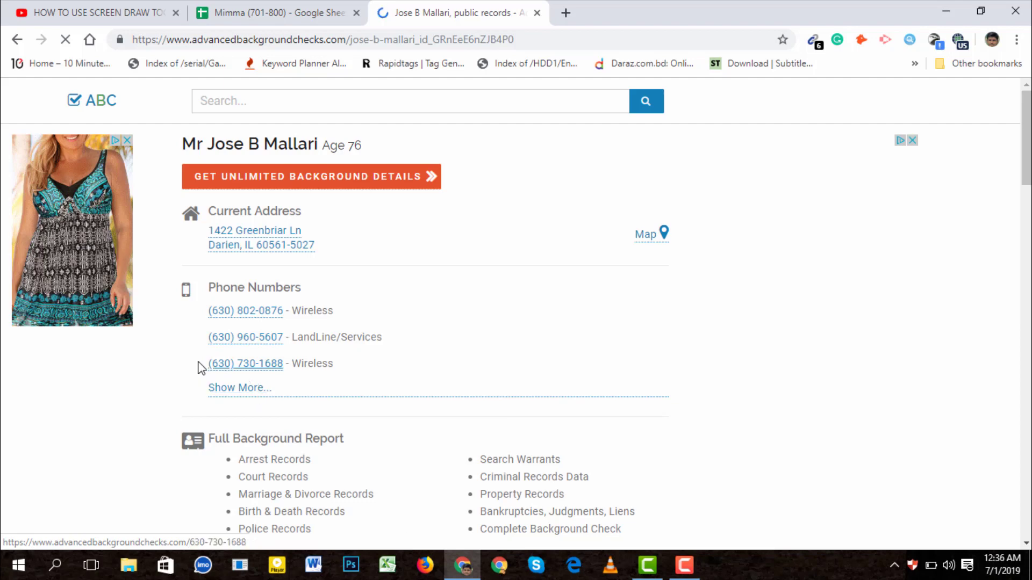
Step: Expand the owner's phone number list to show more numbers
key(ctrl+shift+d)
drag(198, 375, 289, 418)
key(Escape)
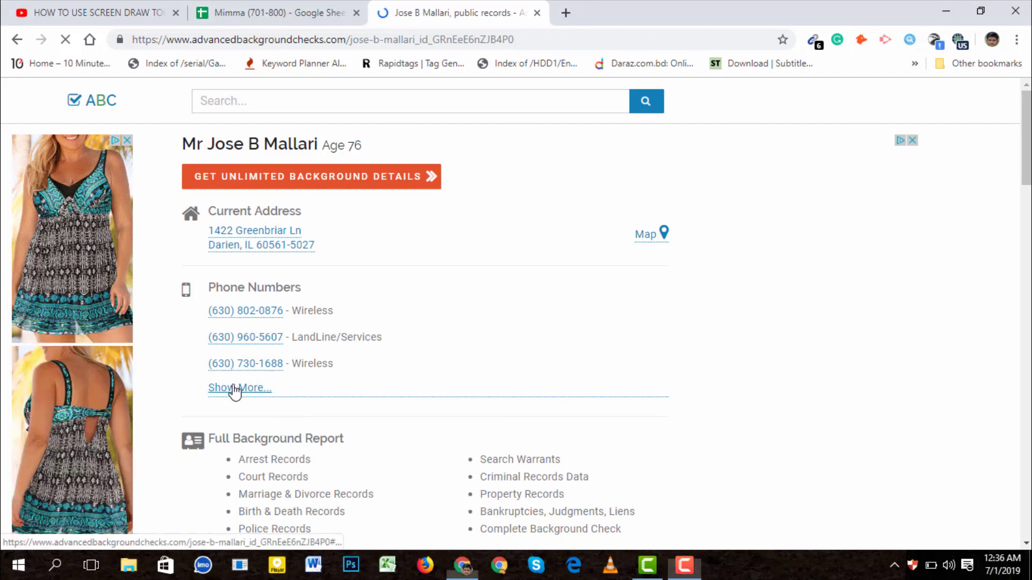
click(234, 388)
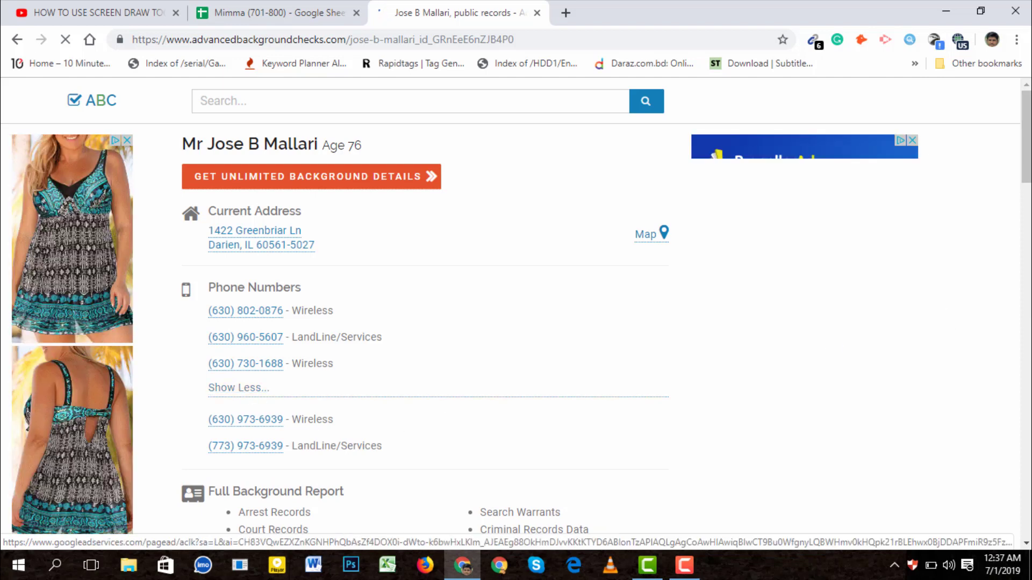
Step: Copy the whole expanded list of phone numbers with their line types from the owner's record
mouse_move(1030, 120)
mouse_down()
mouse_move(1029, 155)
mouse_move(1029, 135)
mouse_up()
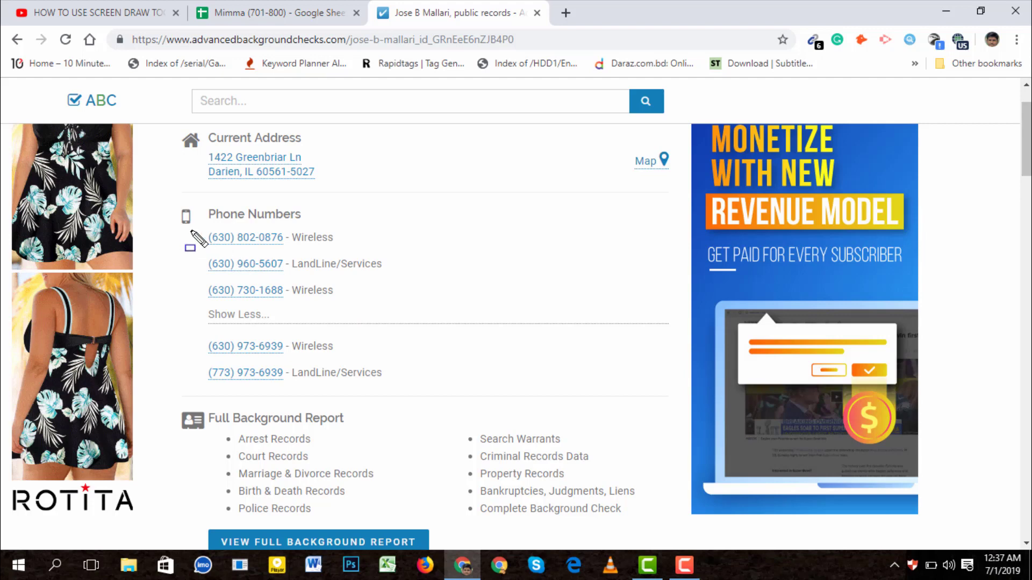
mouse_move(191, 231)
mouse_down()
mouse_move(320, 362)
mouse_move(341, 414)
mouse_move(394, 390)
mouse_up()
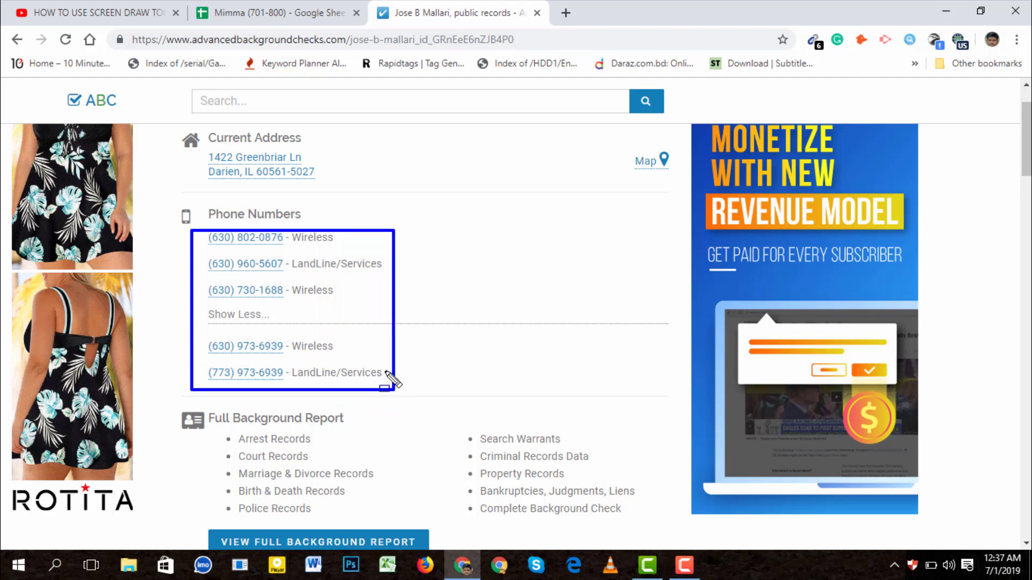
key(Escape)
mouse_move(204, 237)
mouse_down()
mouse_move(333, 397)
mouse_move(440, 399)
mouse_up()
key(ctrl+c)
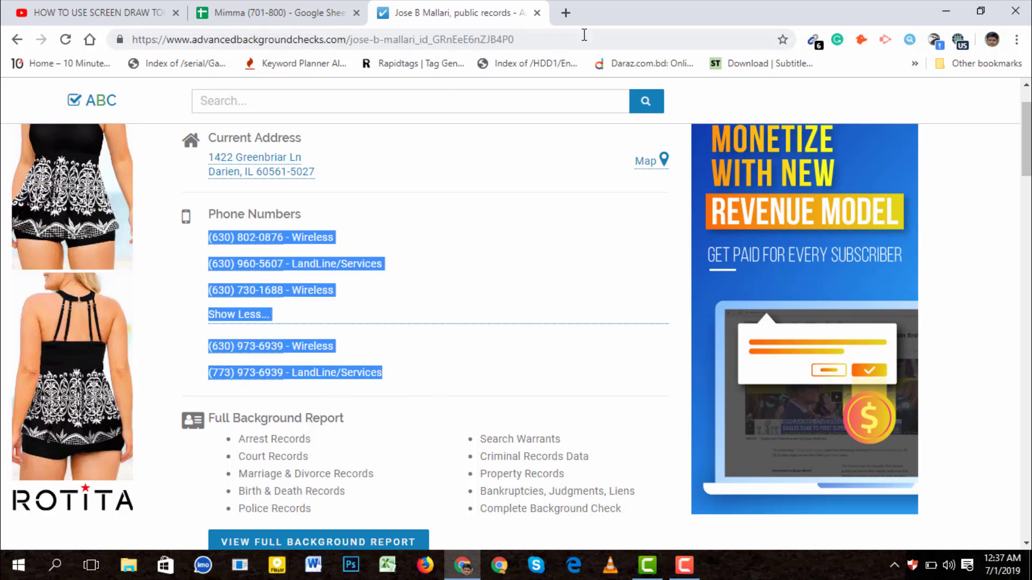
Step: Flatten the copied phone list into a single line in a new browser tab's address field and copy that line
click(564, 12)
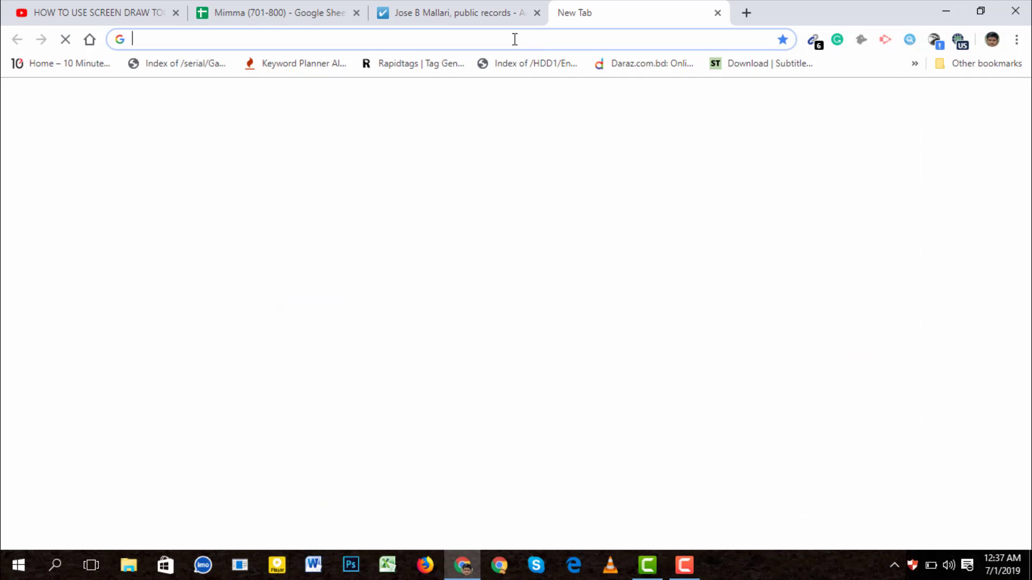
key(ctrl+v)
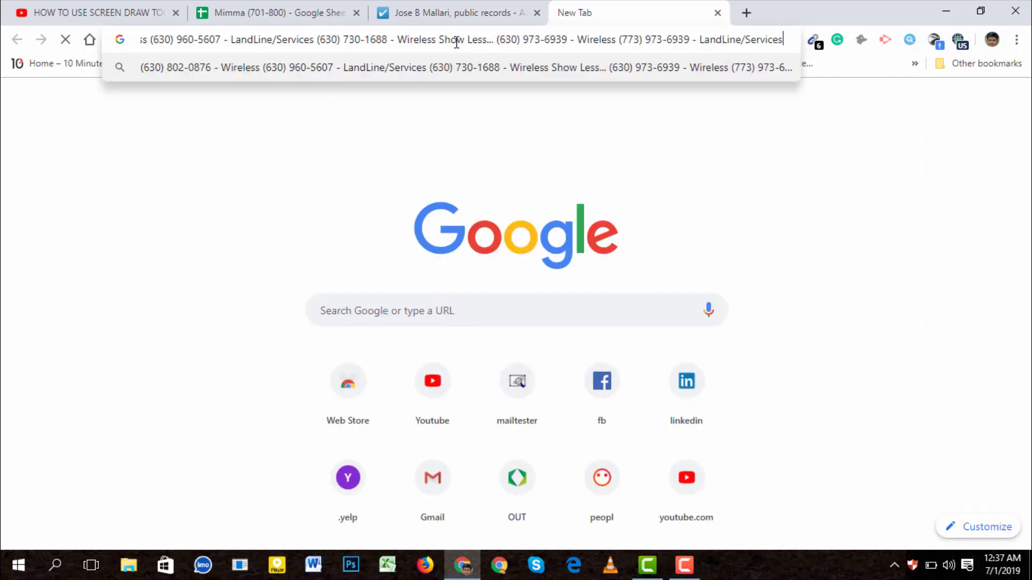
key(ctrl+a)
key(ctrl+c)
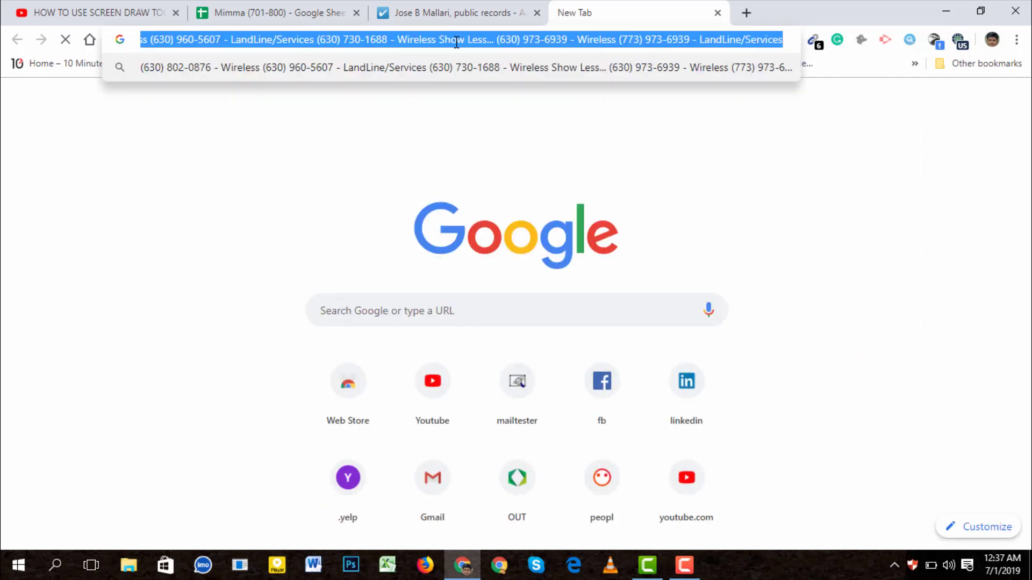
Step: Paste the one-line phone list into the Phone1 cell of row 703 and cut the text that follows the first number
click(274, 13)
double_click(445, 245)
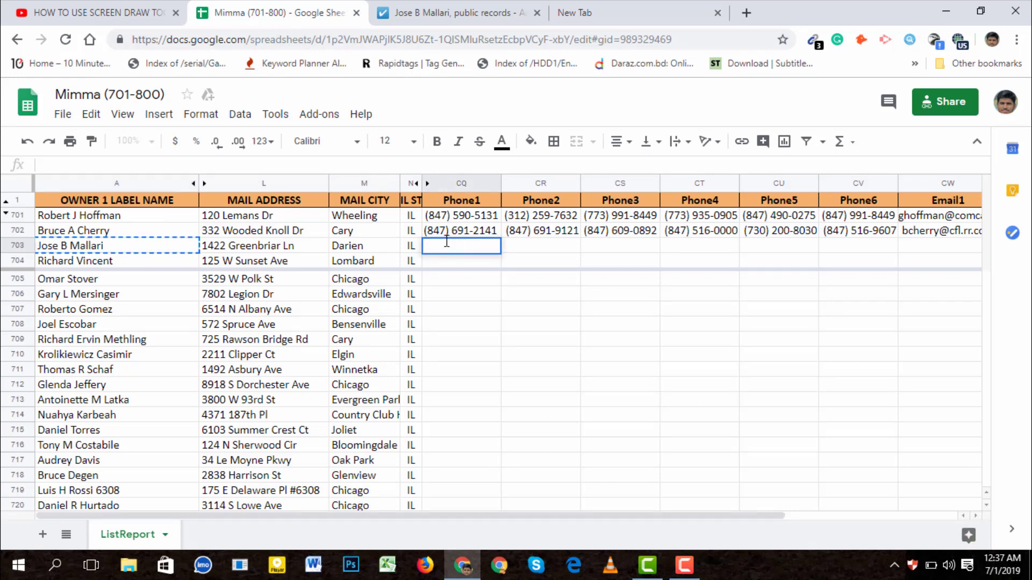
key(ctrl+v)
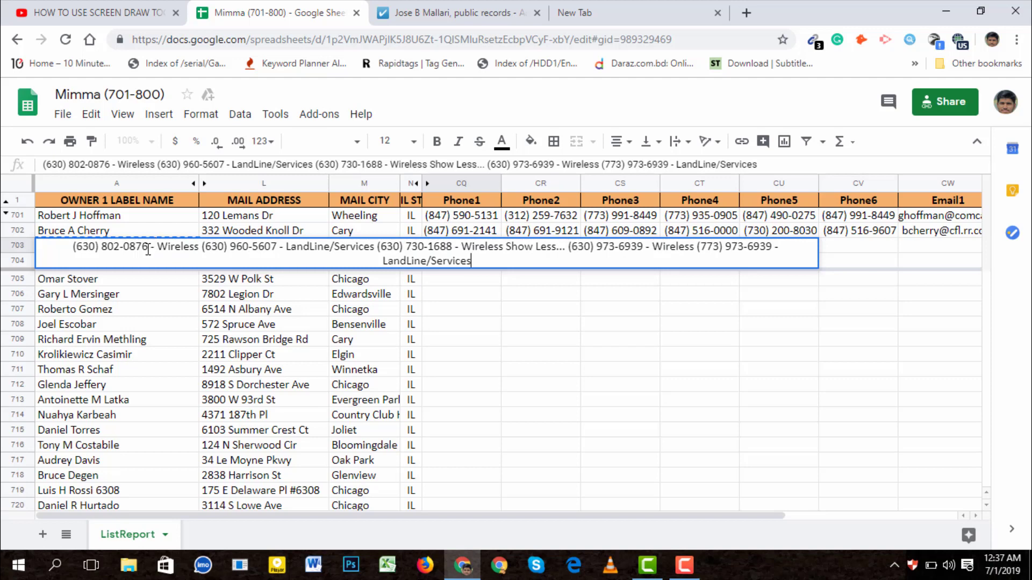
drag(156, 248, 459, 291)
key(ctrl+c)
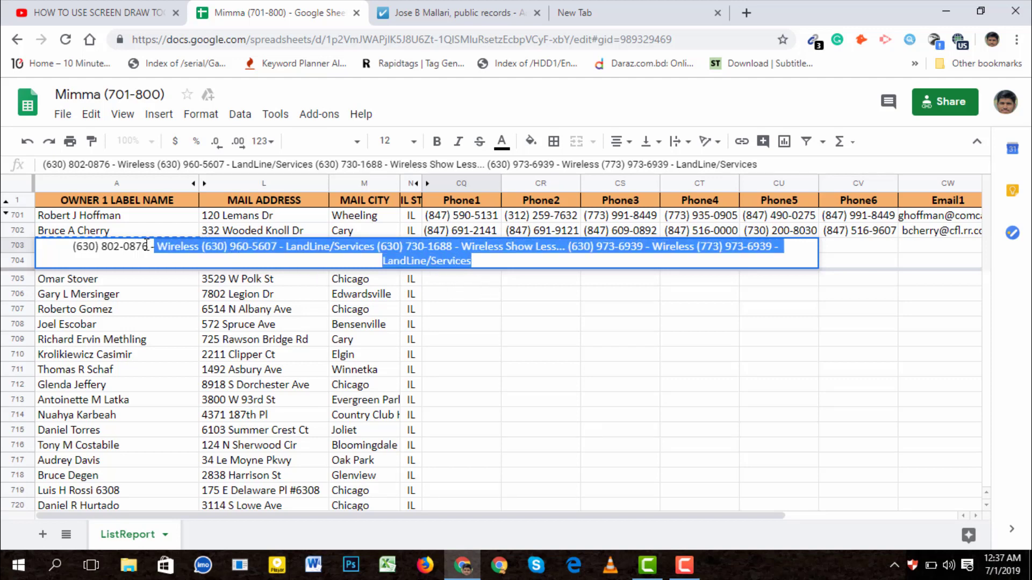
key(BackSpace)
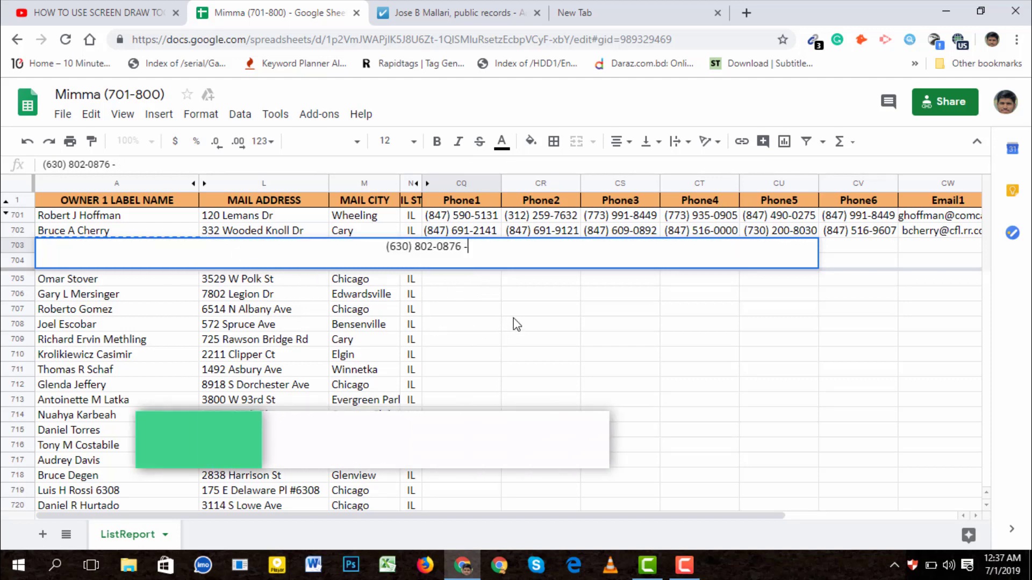
click(479, 279)
Step: Paste the remaining text into row 703's Phone2 cell, keeping only its first number and cutting the rest for reuse
click(523, 259)
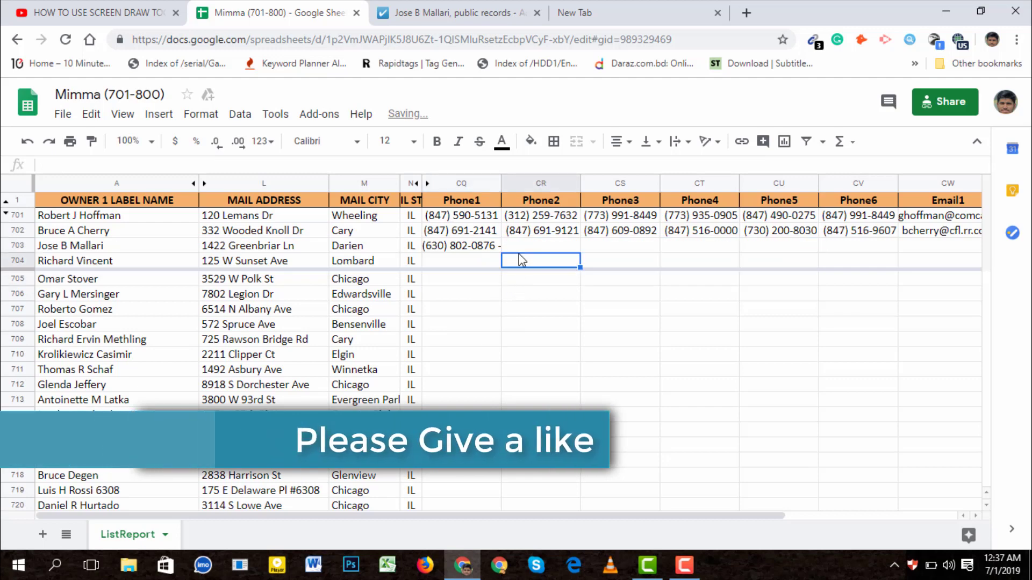
click(524, 246)
key(ctrl+v)
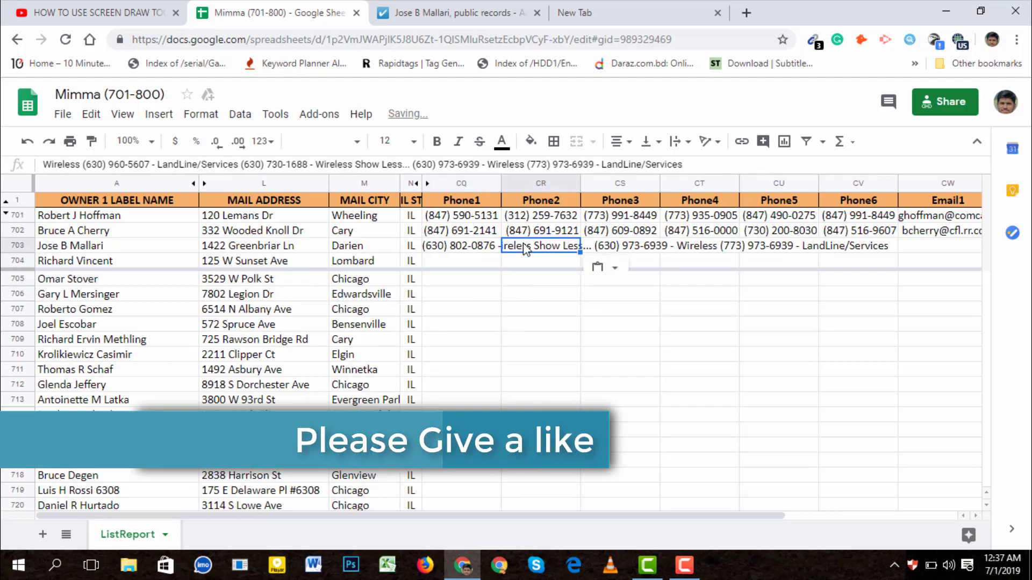
double_click(524, 248)
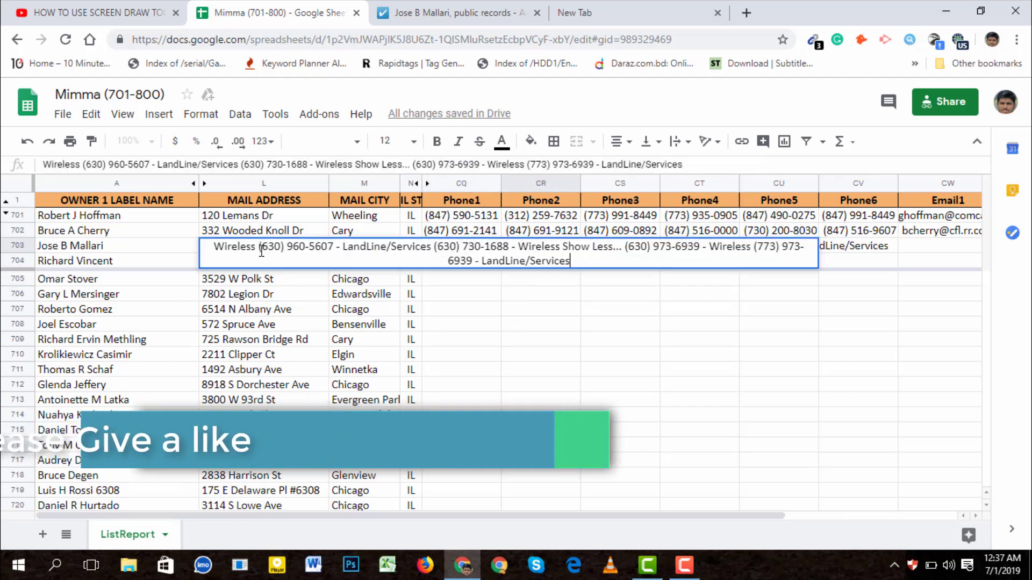
drag(255, 246, 230, 247)
click(230, 247)
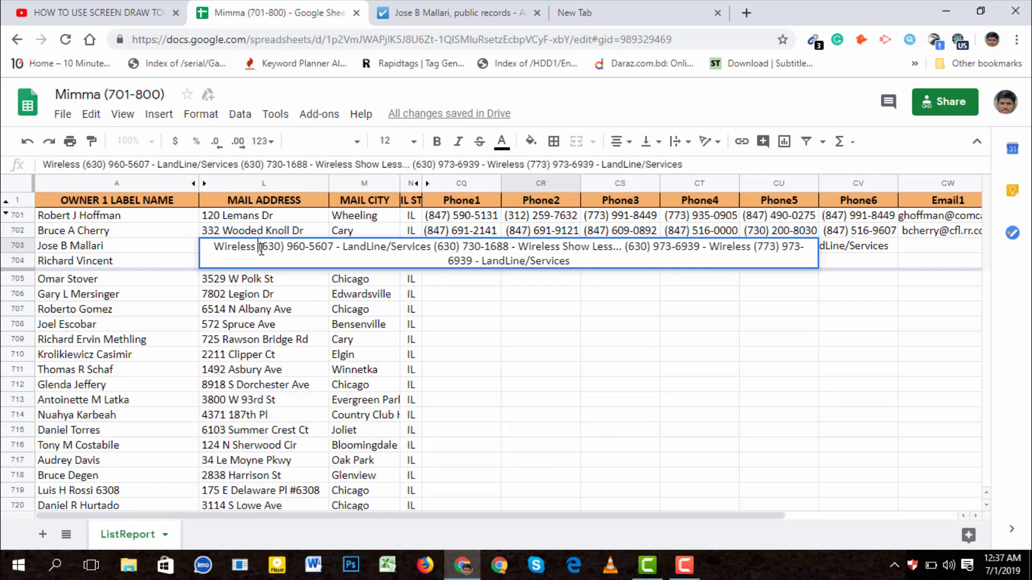
drag(261, 250, 205, 251)
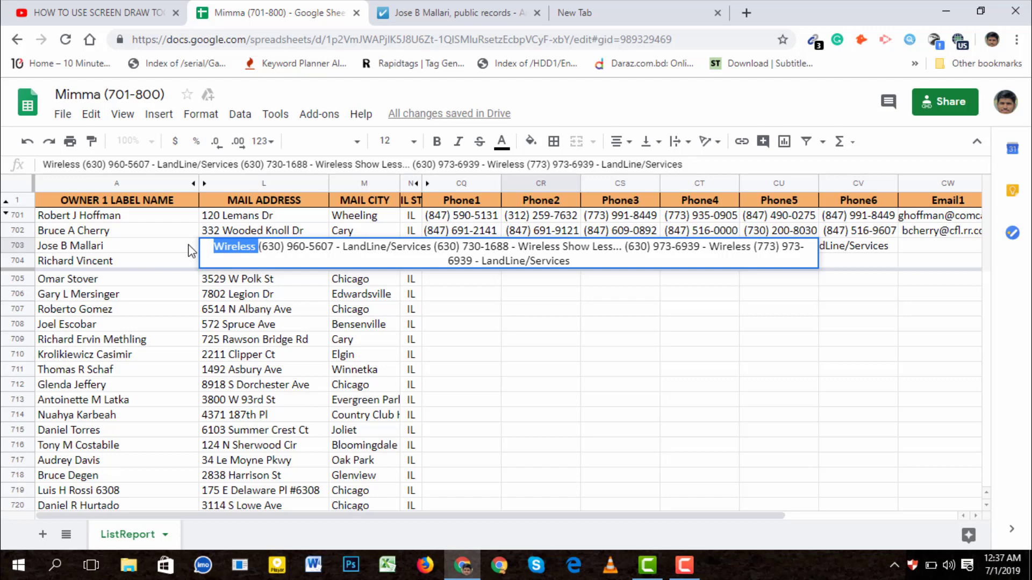
key(BackSpace)
drag(295, 246, 787, 268)
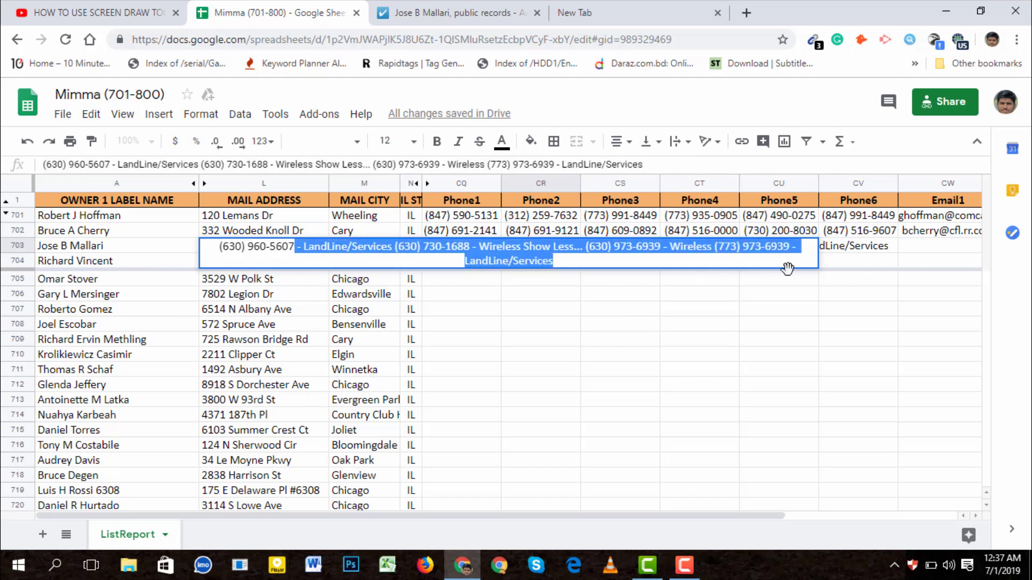
key(ctrl+x)
click(542, 279)
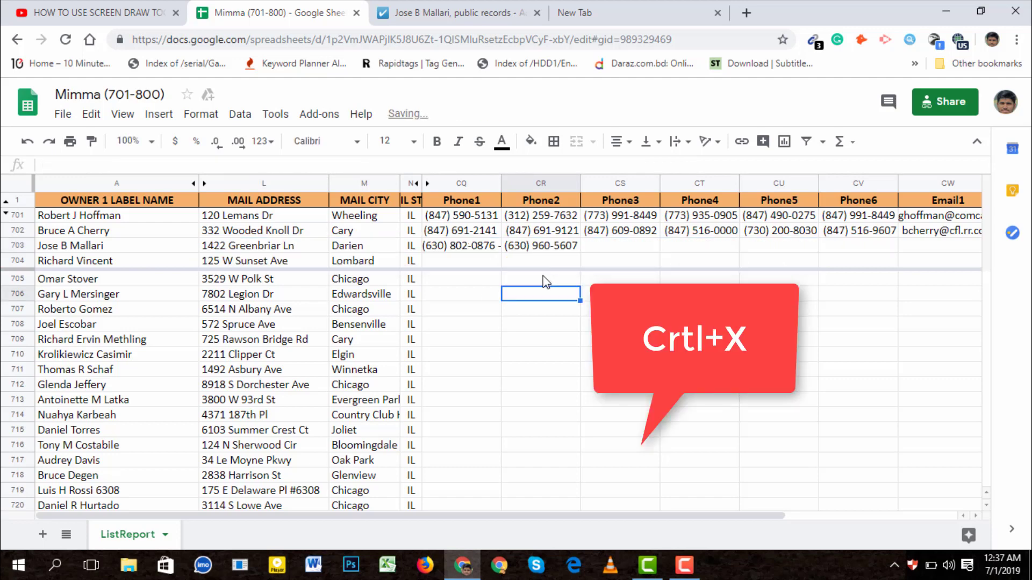
Step: Paste the remaining text into row 703's Phone3 cell and delete the leading "- LandLine/Services" label
click(604, 235)
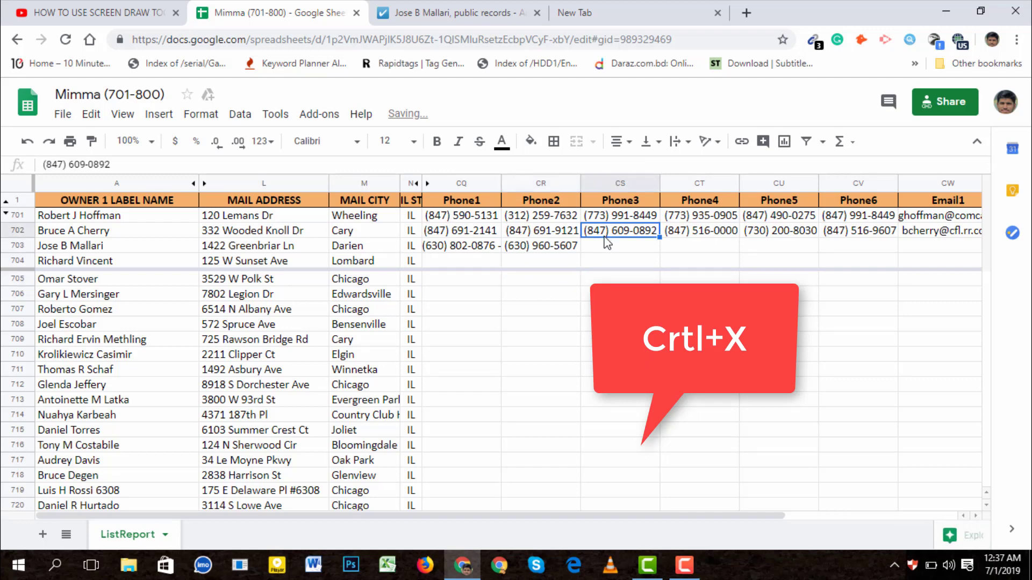
double_click(601, 243)
key(ctrl+v)
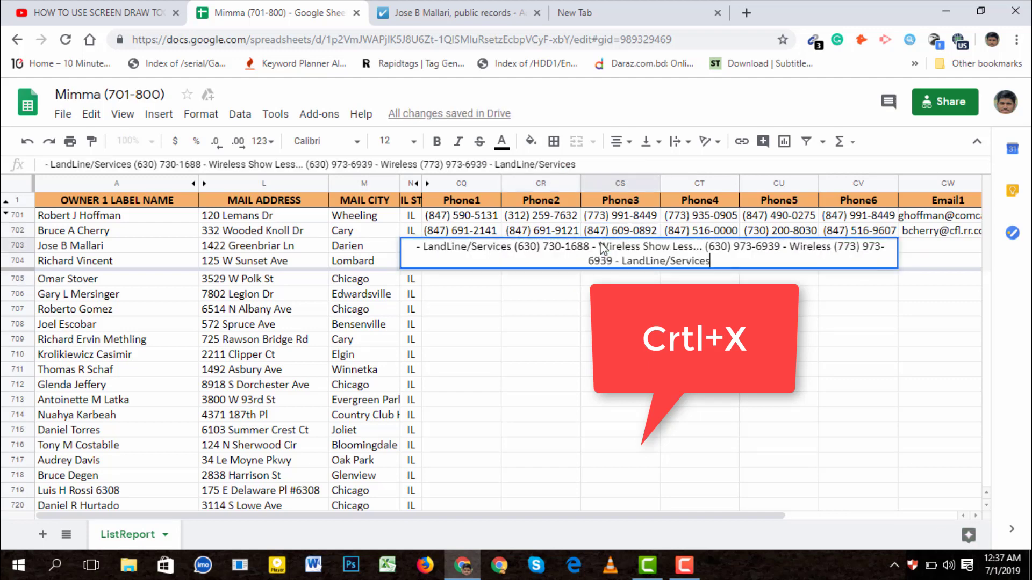
key(shift+End)
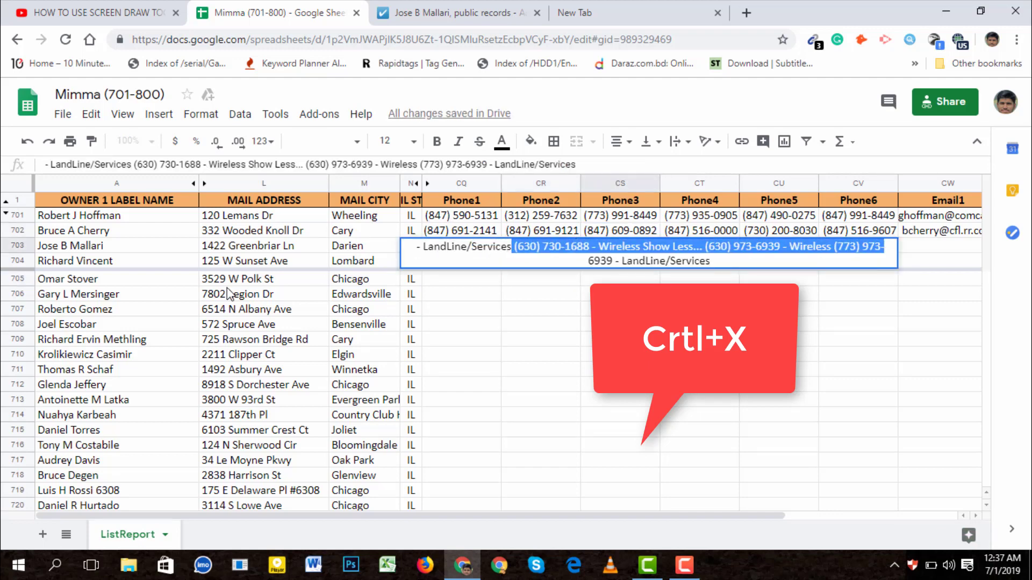
click(515, 251)
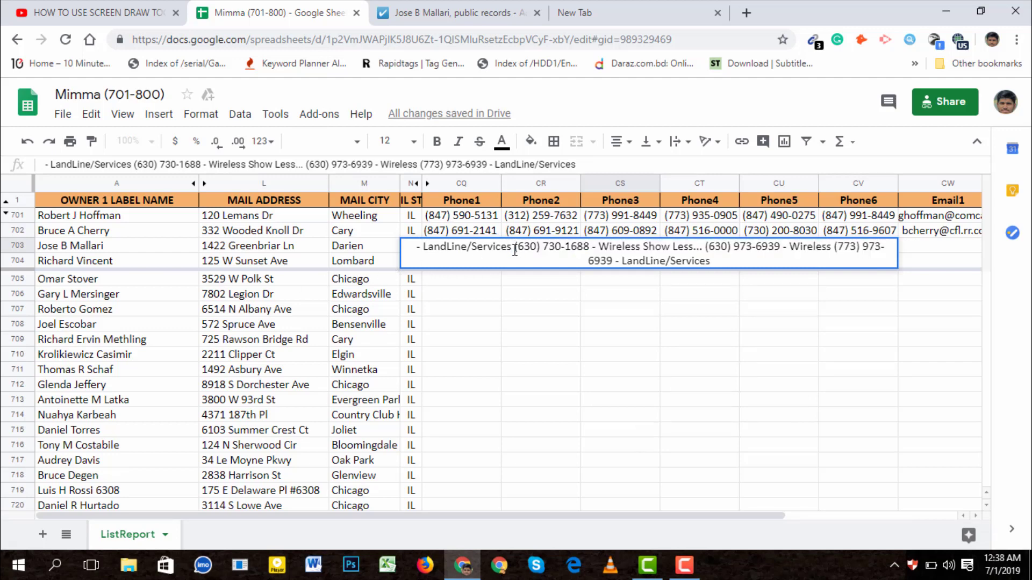
key(shift+End)
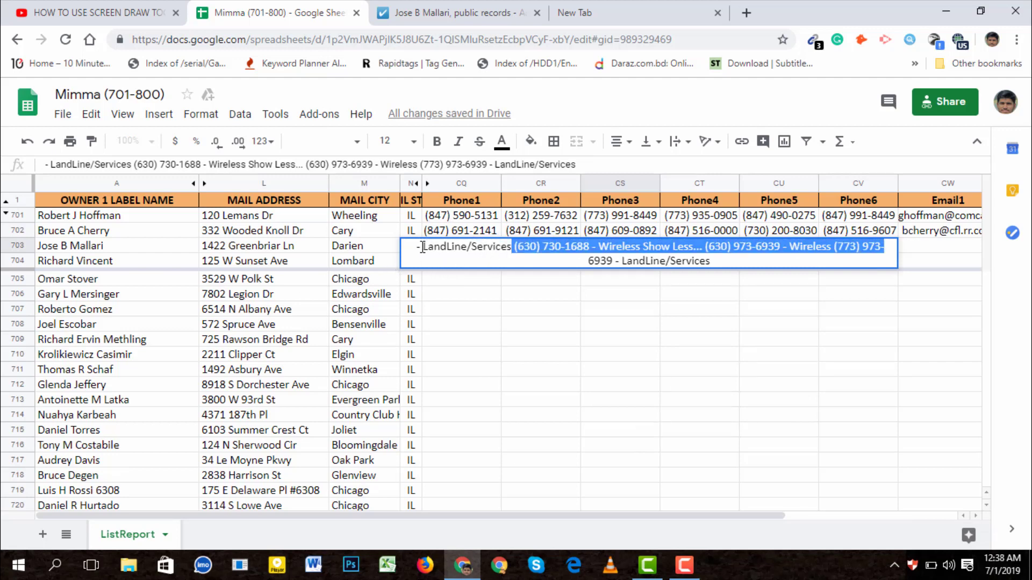
drag(416, 248, 519, 251)
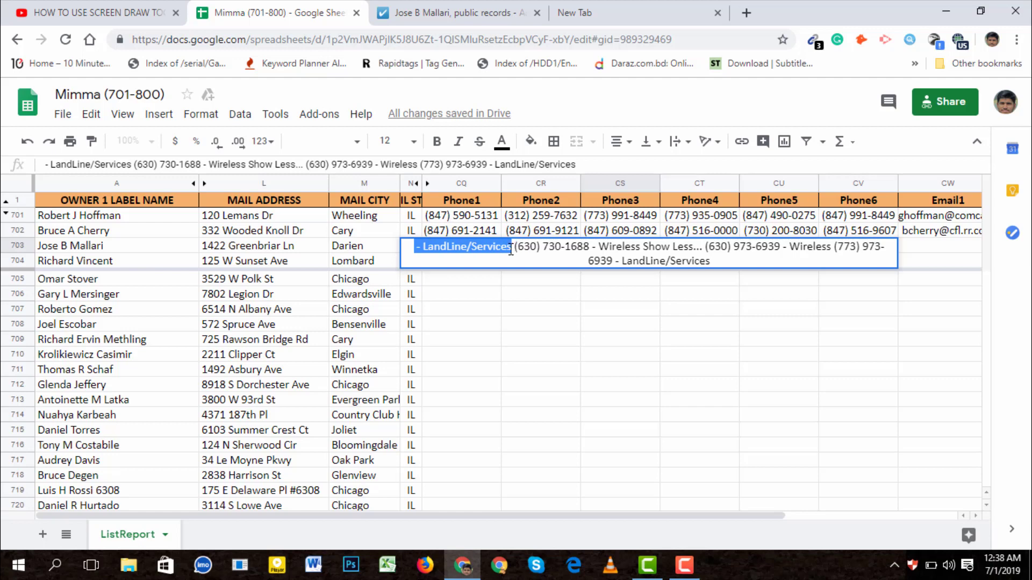
key(BackSpace)
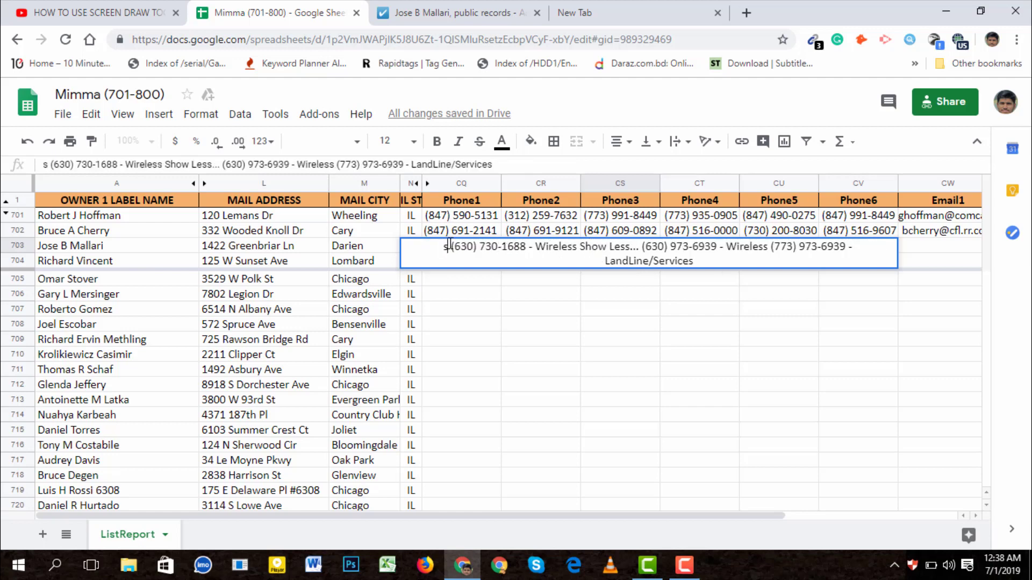
key(Delete)
key(Delete)
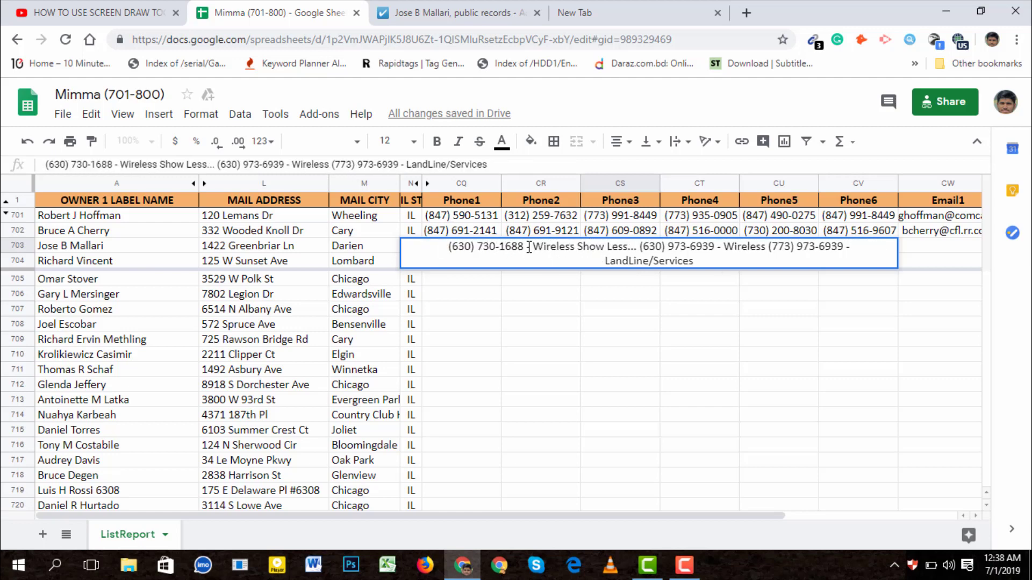
Step: Cut everything after the first number in row 703's Phone3 cell
drag(525, 247, 993, 320)
key(BackSpace)
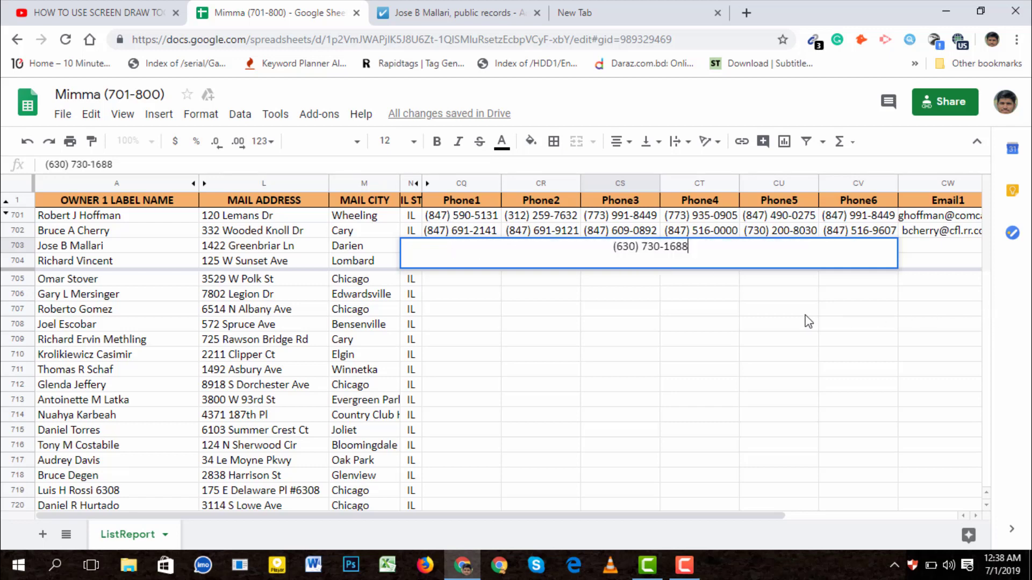
click(653, 280)
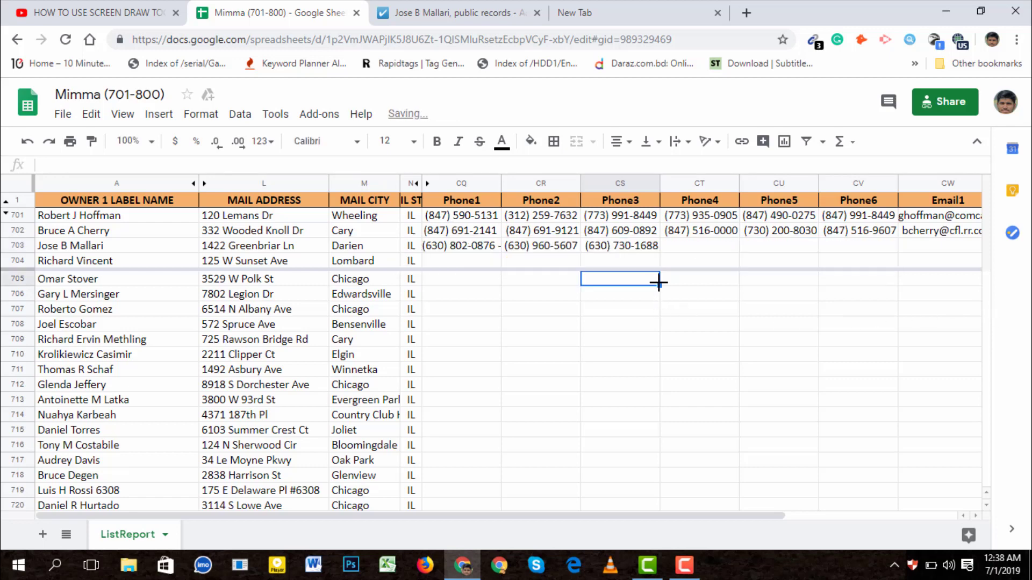
Step: Paste the remaining text into row 703's Phone4 cell, remove the leading "- Wireless Show Less..." and cut everything after the first number
click(683, 248)
key(ctrl+v)
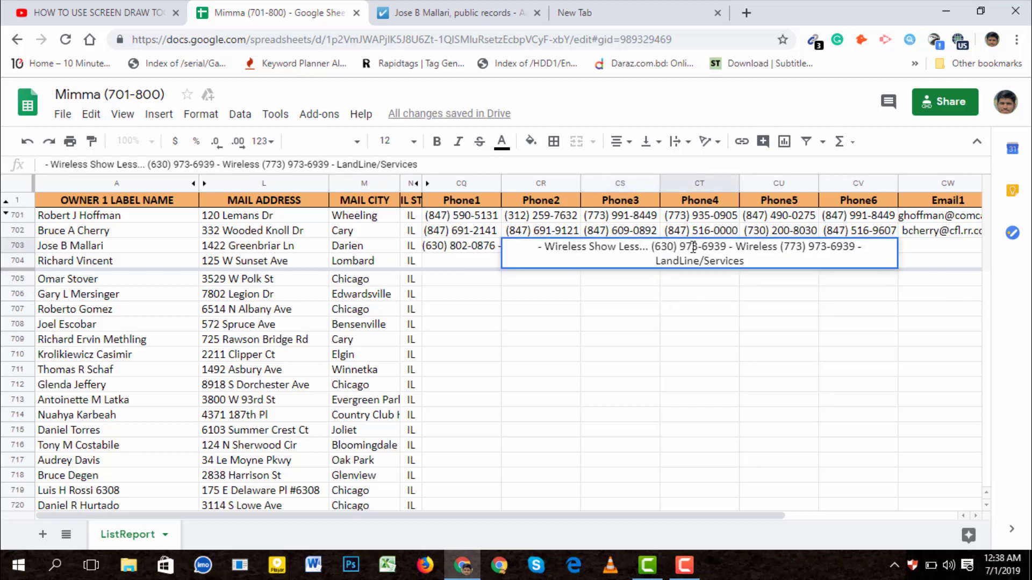
drag(653, 246, 505, 266)
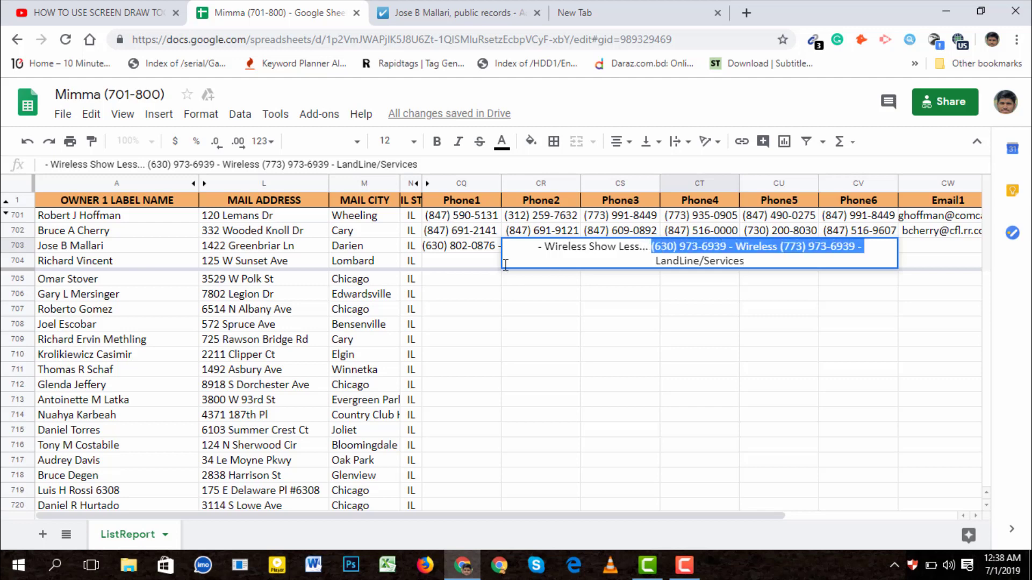
click(647, 249)
drag(648, 249, 507, 254)
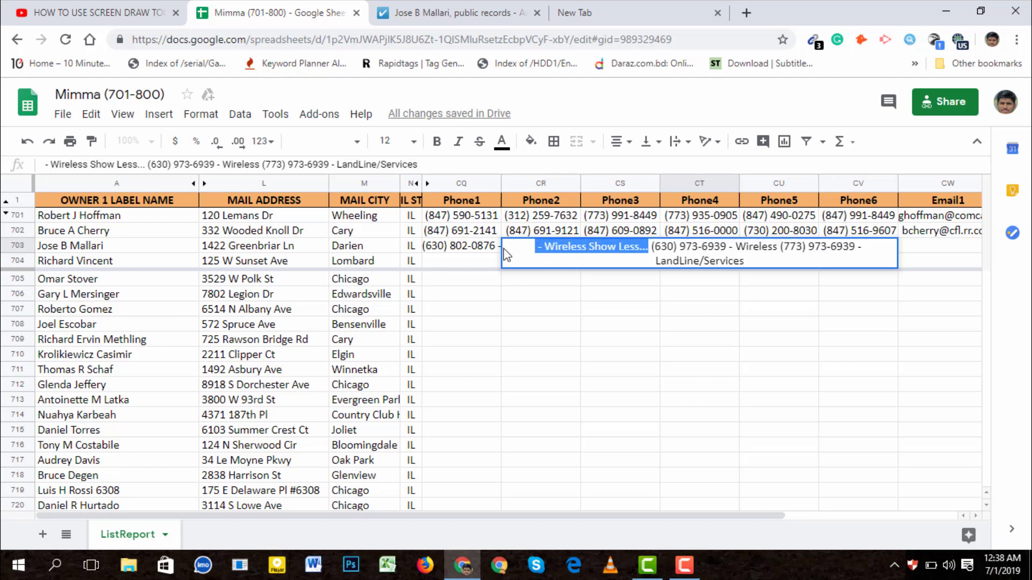
key(BackSpace)
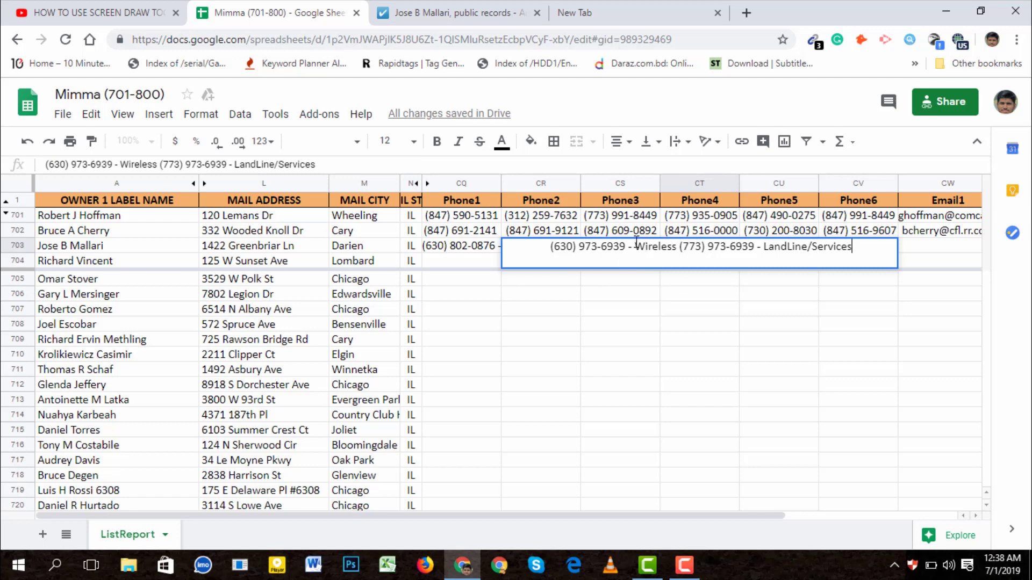
drag(629, 248, 1013, 295)
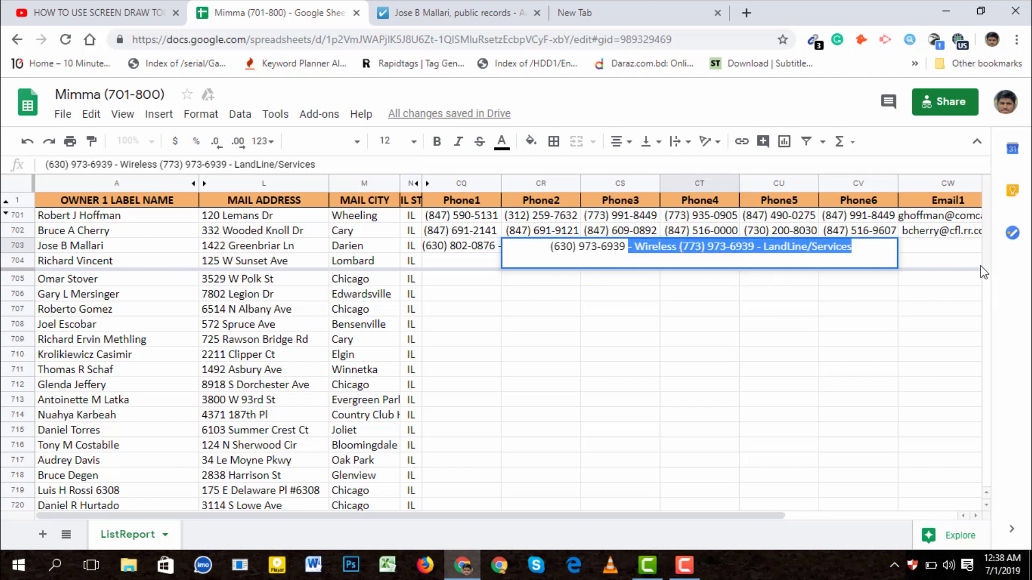
key(BackSpace)
click(683, 285)
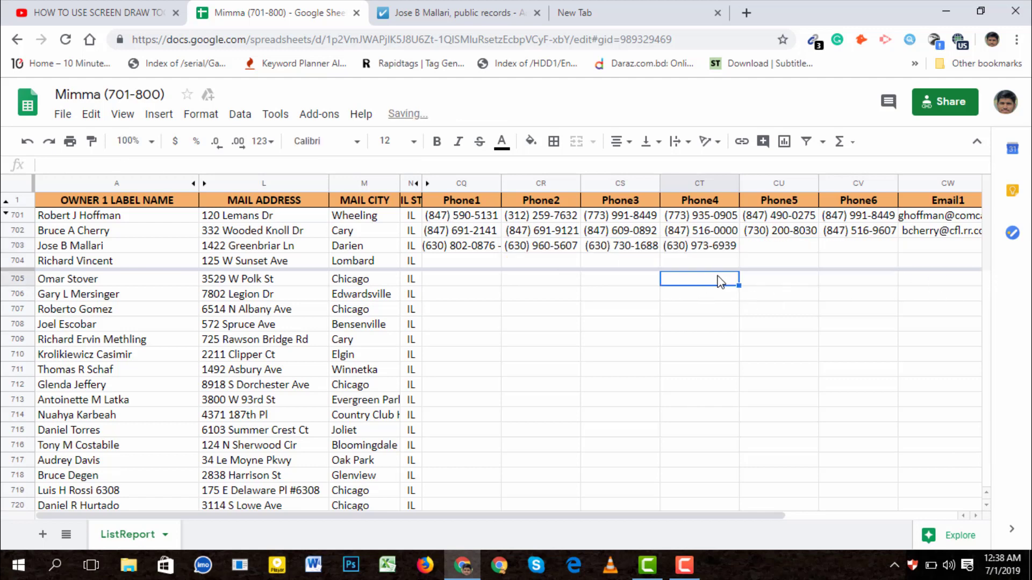
click(765, 247)
click(684, 565)
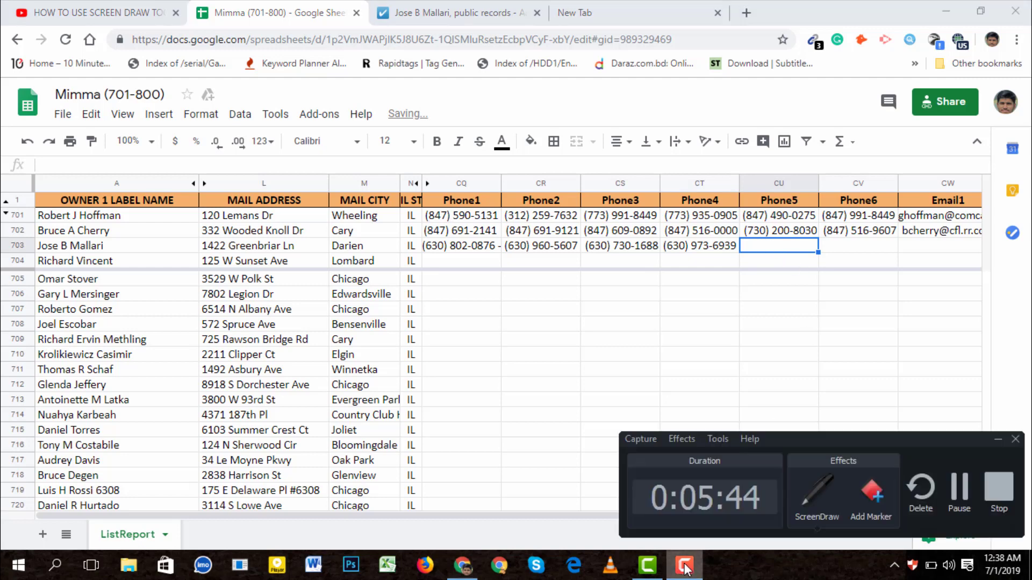
click(957, 489)
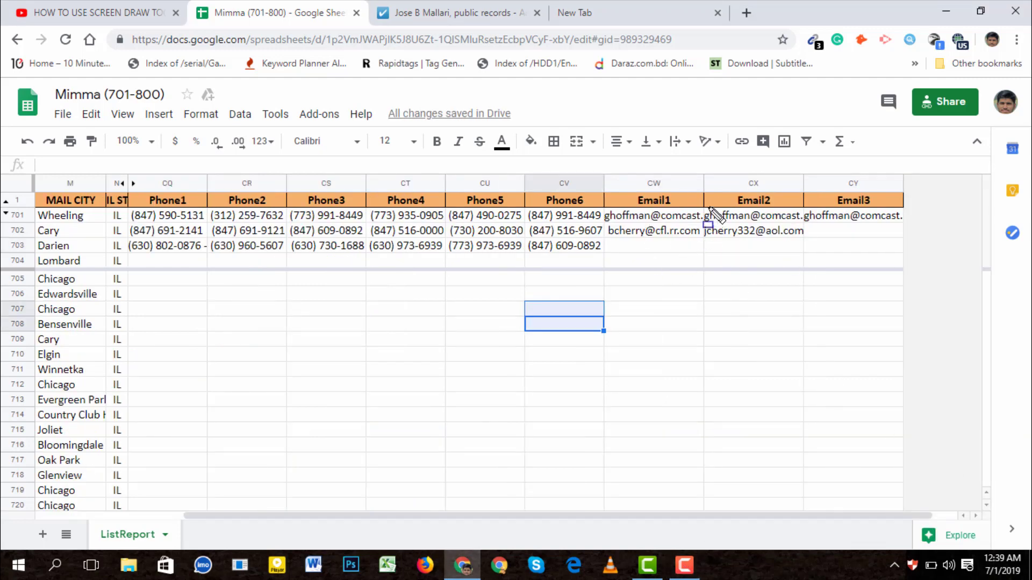
drag(607, 171, 710, 214)
mouse_move(763, 232)
mouse_down()
mouse_move(957, 238)
mouse_move(921, 177)
mouse_move(925, 207)
mouse_move(944, 215)
mouse_up()
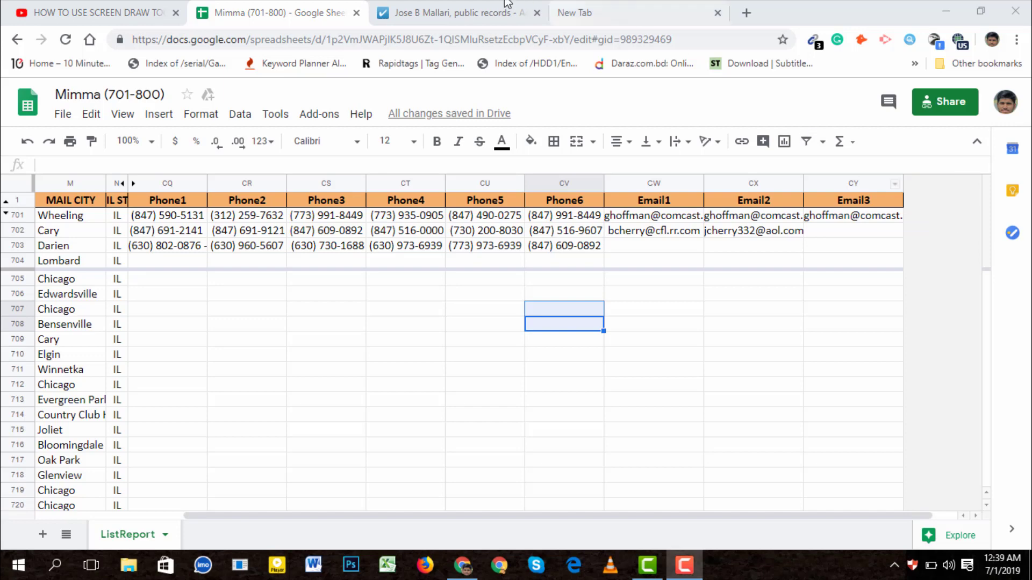
Step: Return to the row 703 owner's record on advancedbackgroundchecks.com and collapse the phone number list
click(430, 12)
click(342, 322)
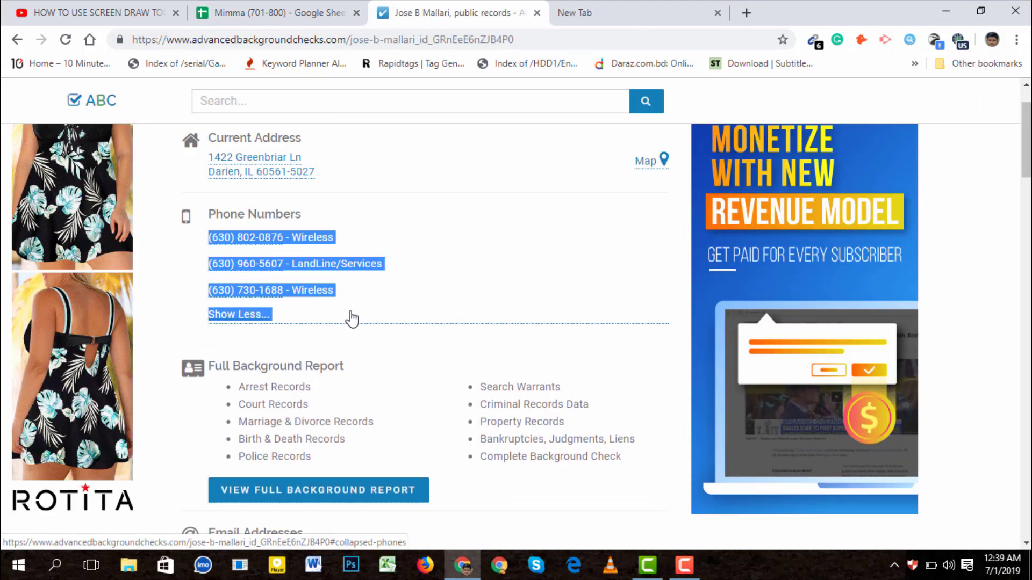
click(389, 311)
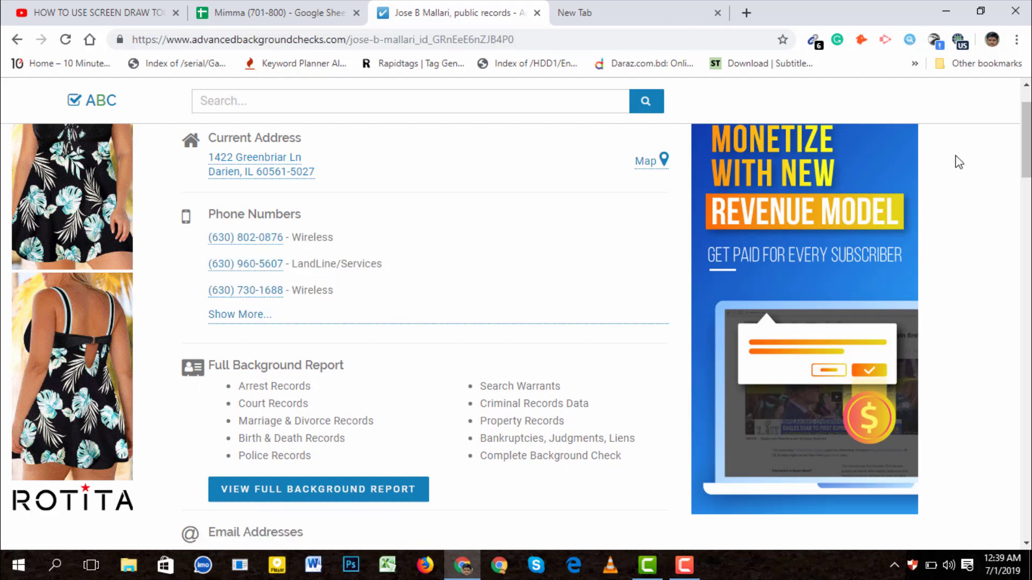
Step: Copy the three listed e-mail addresses from the row 703 owner's record
scroll(1030, 194, down, 4)
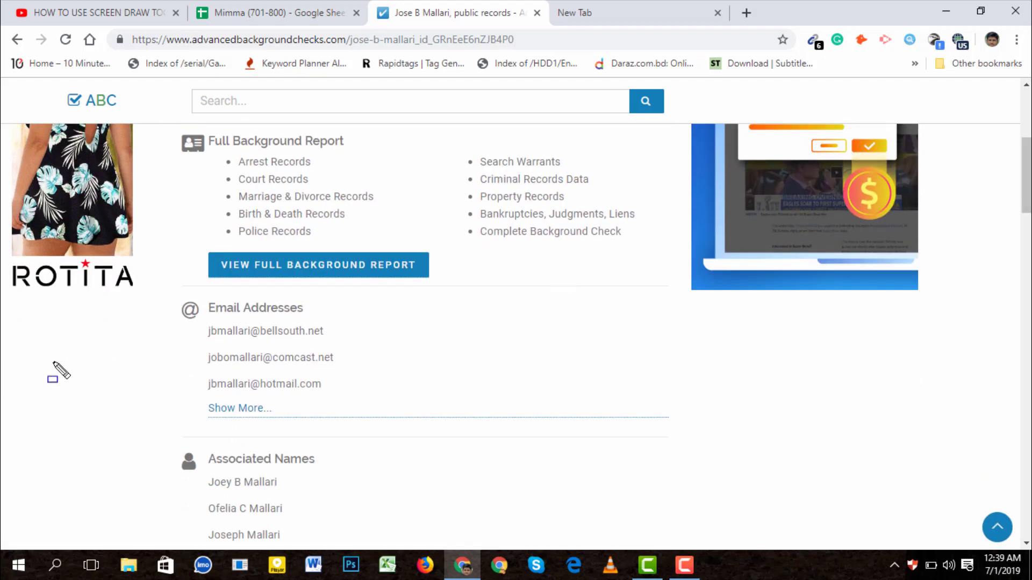
mouse_move(175, 308)
mouse_down()
mouse_move(283, 326)
mouse_move(473, 432)
mouse_up()
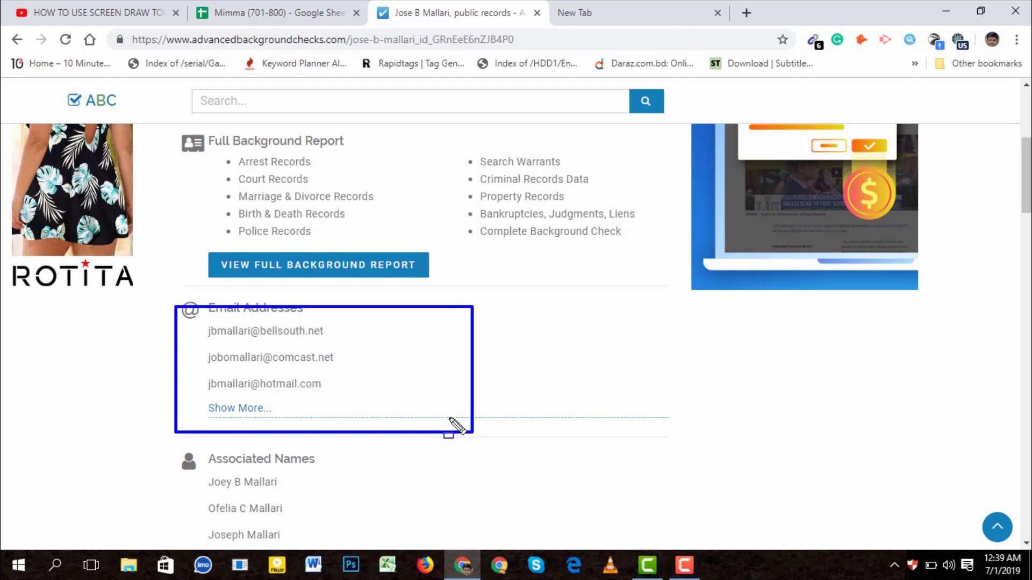
key(Escape)
double_click(290, 384)
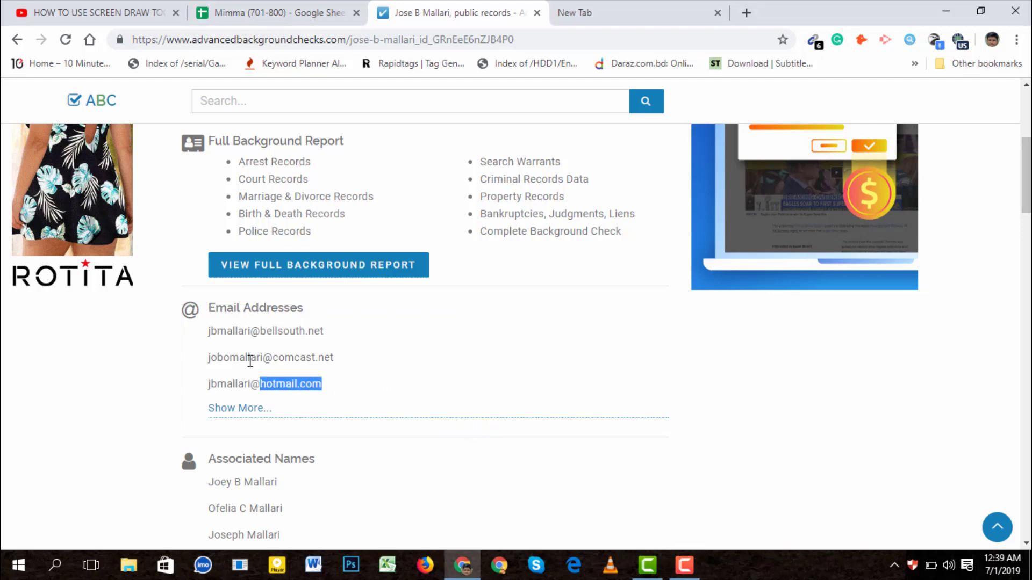
drag(250, 361, 209, 333)
key(ctrl+c)
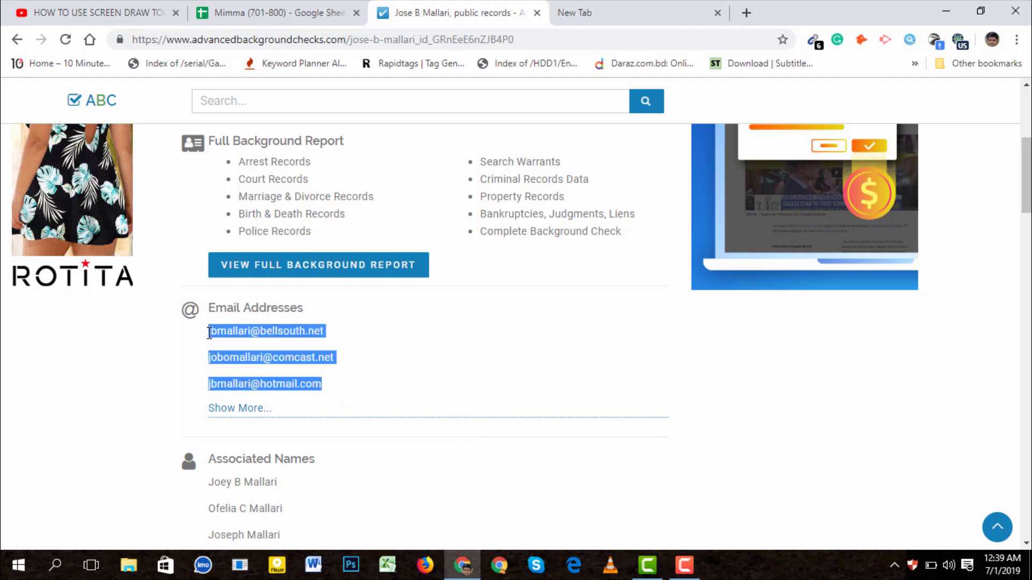
Step: Paste the copied addresses into row 703's Email1 cell, cut the last two addresses, and undo the entry
click(268, 8)
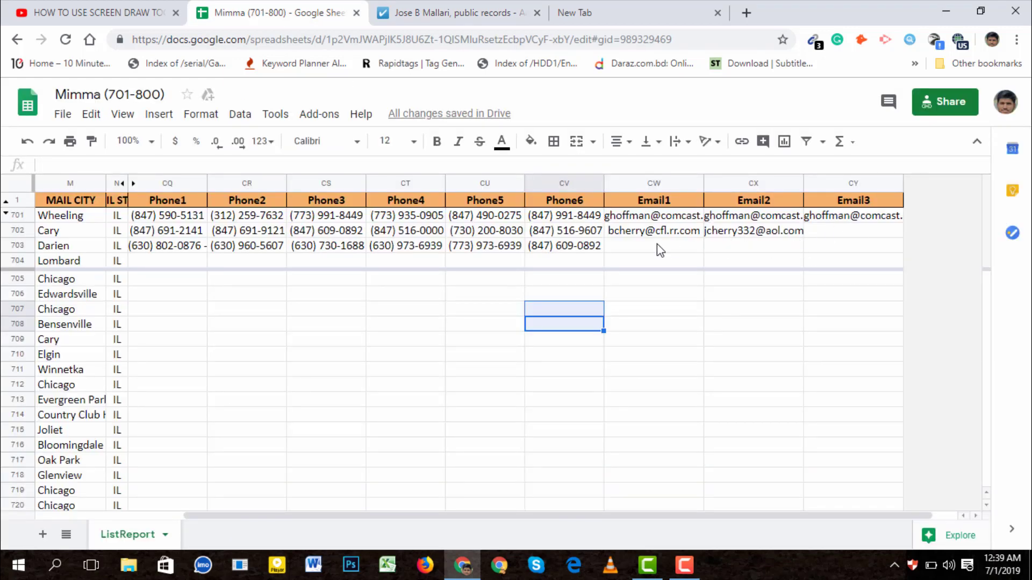
double_click(638, 250)
key(ctrl+v)
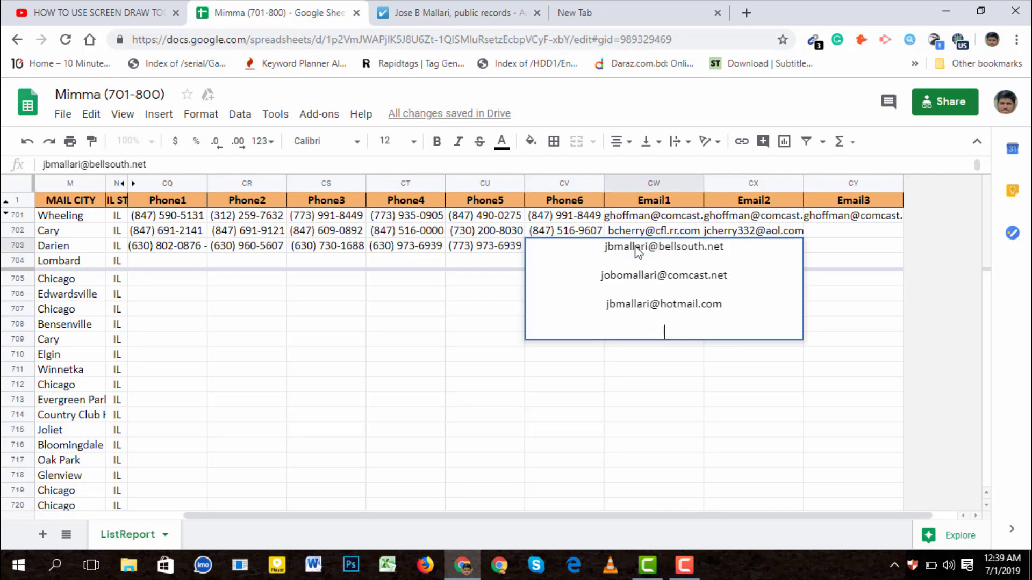
drag(587, 272, 762, 335)
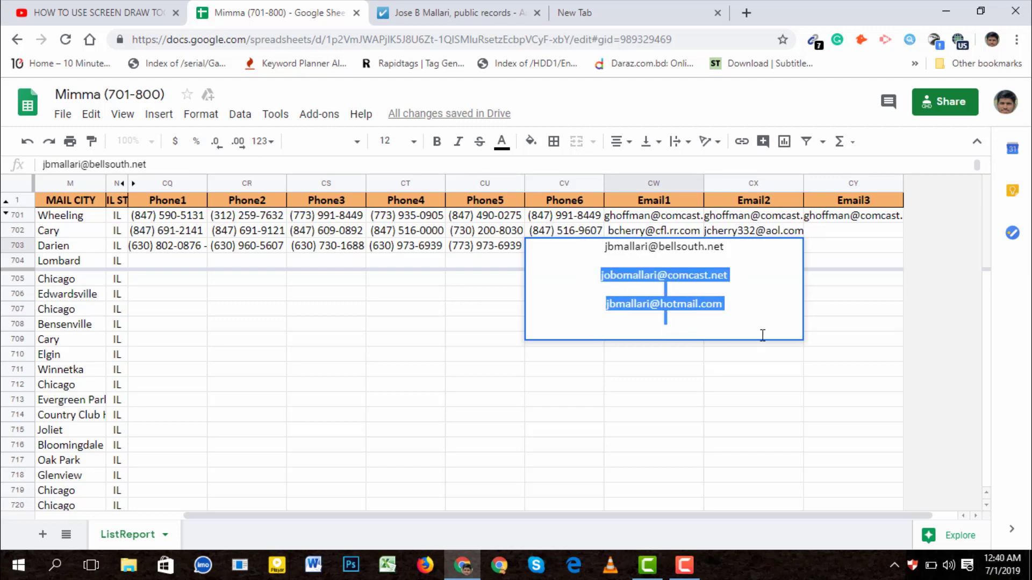
key(BackSpace)
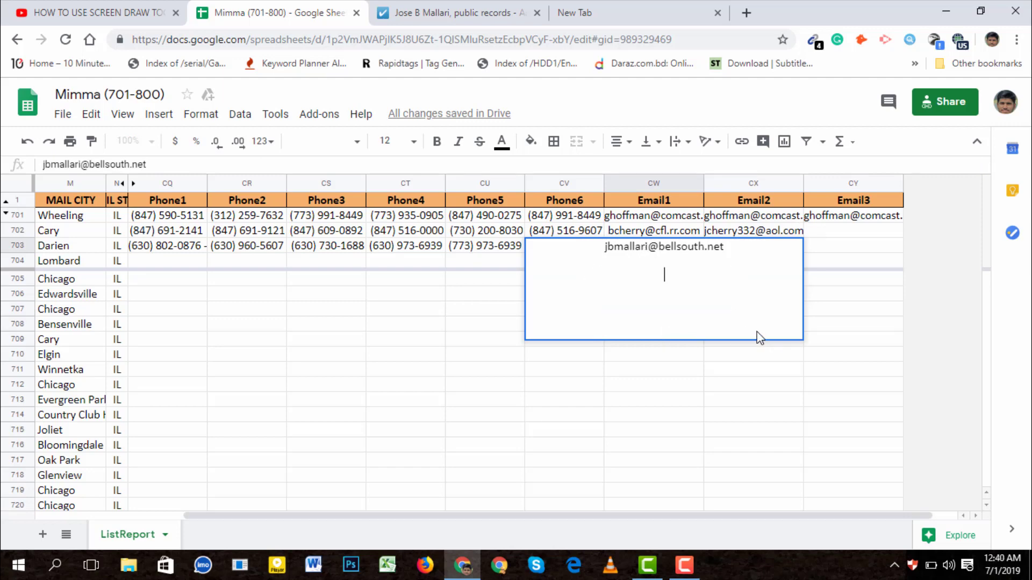
click(816, 294)
click(818, 279)
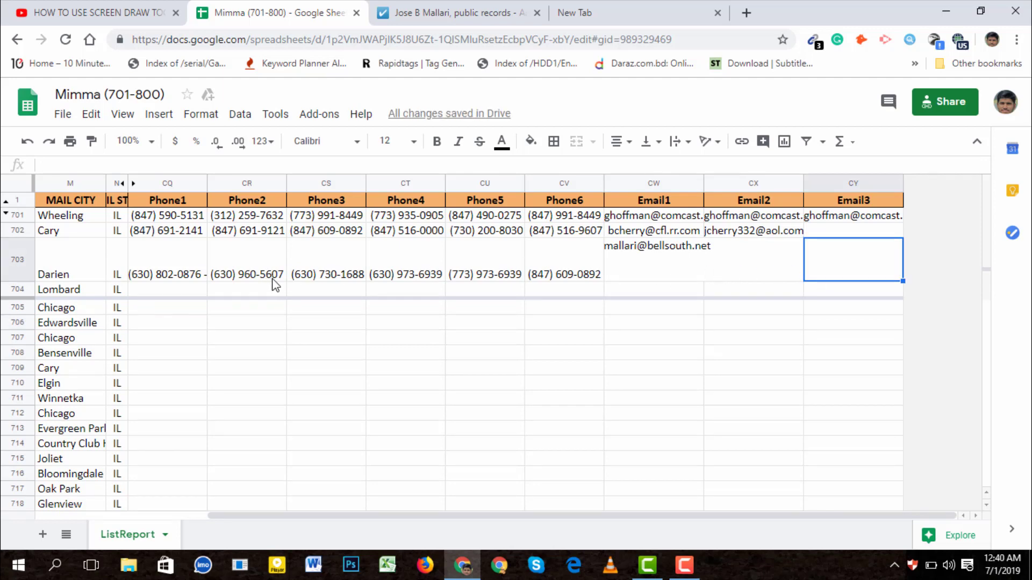
key(ctrl+z)
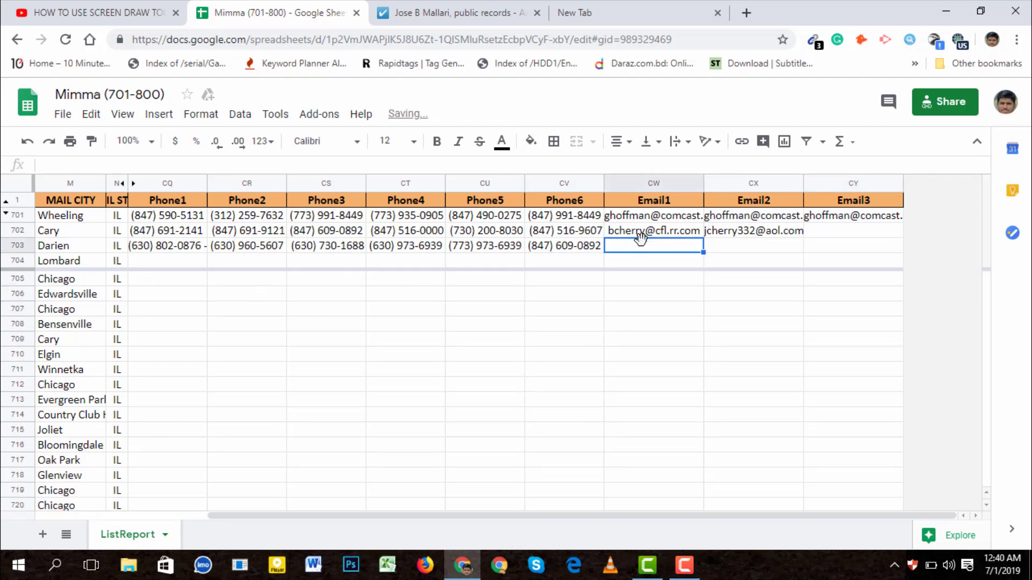
Step: Turn the cut addresses into a single line in the New Tab address bar and paste that line into row 703's Email1 cell
click(632, 16)
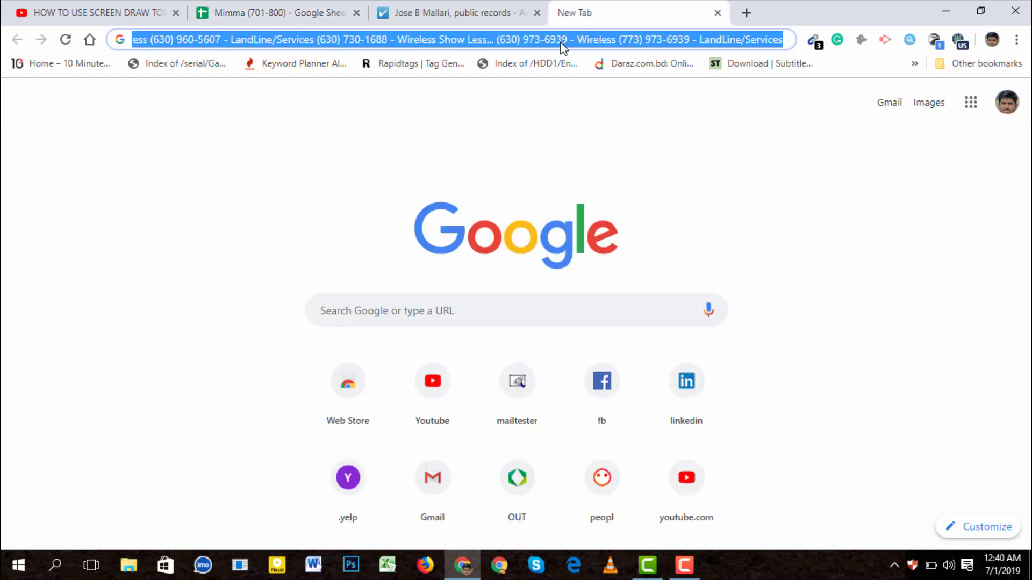
key(ctrl+v)
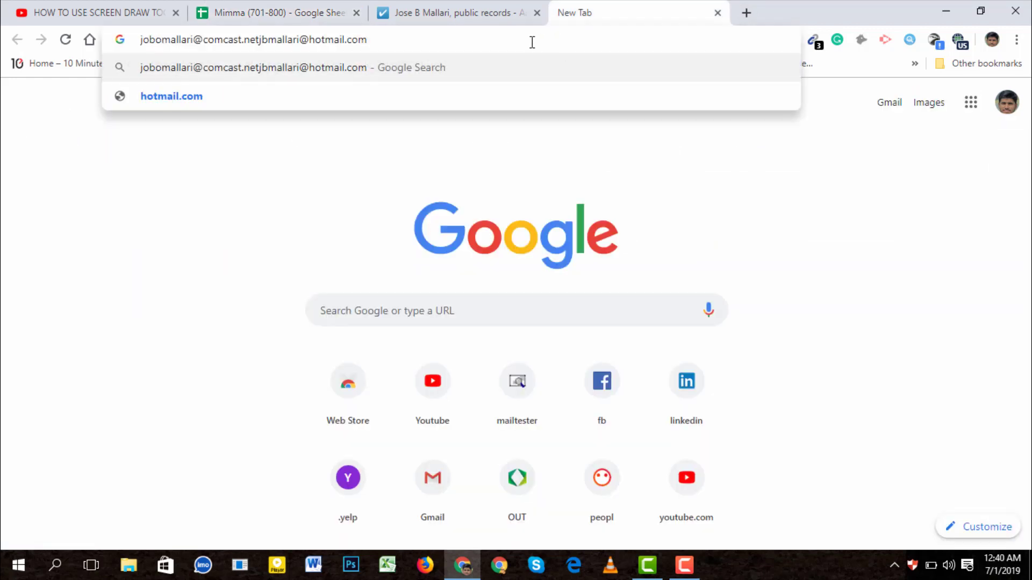
key(ctrl+a)
key(ctrl+c)
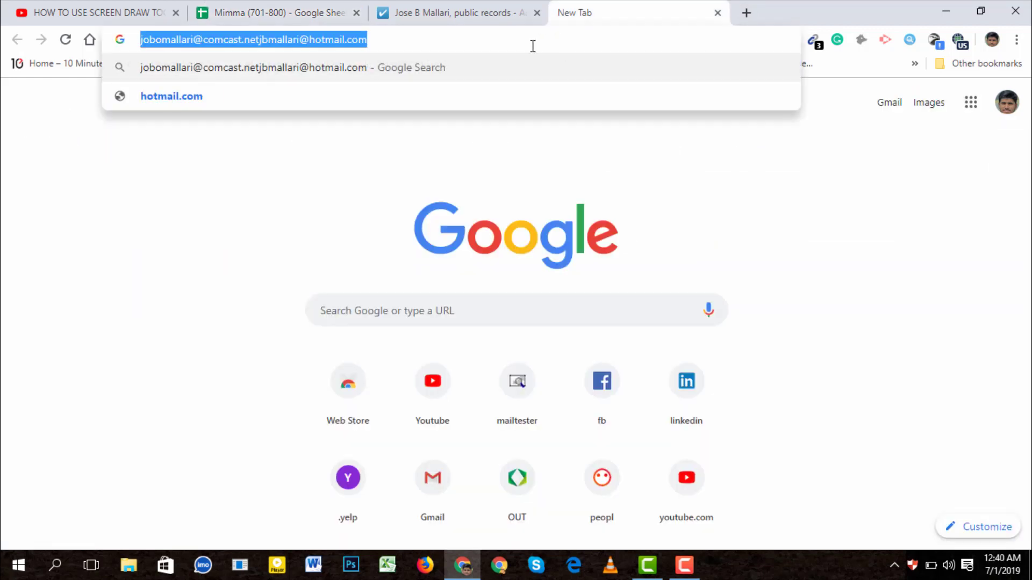
click(417, 11)
click(301, 11)
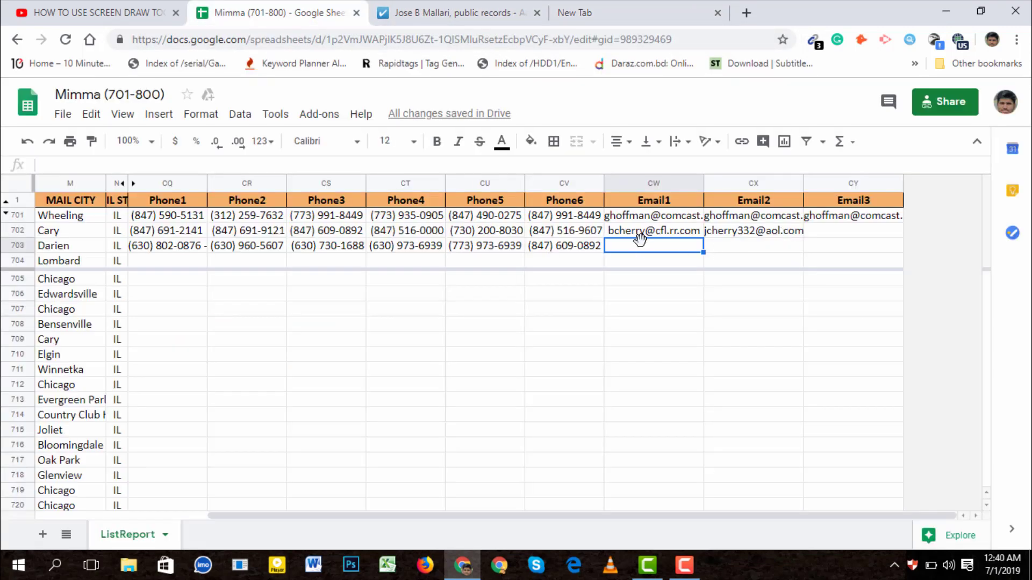
double_click(645, 248)
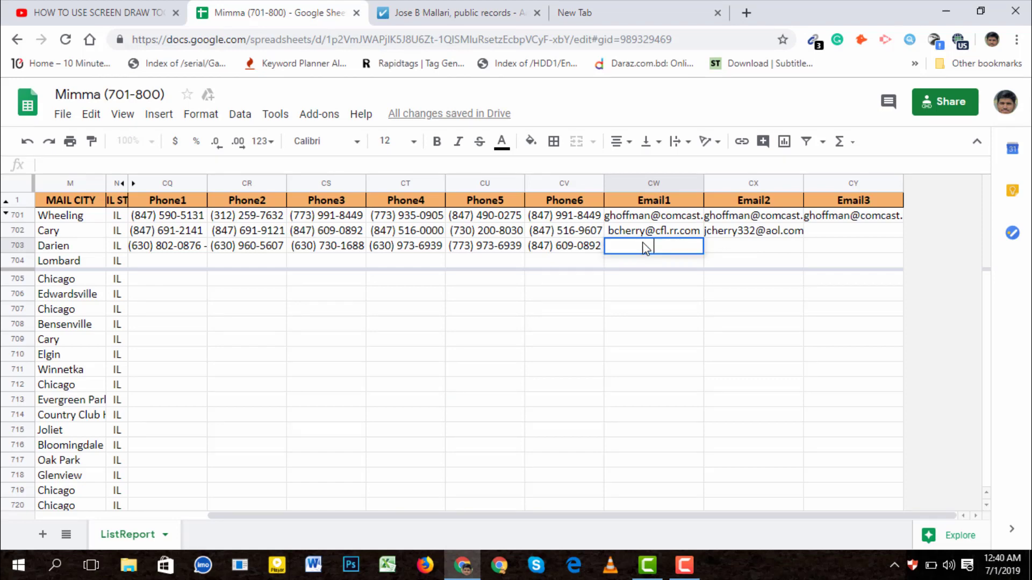
key(ctrl+v)
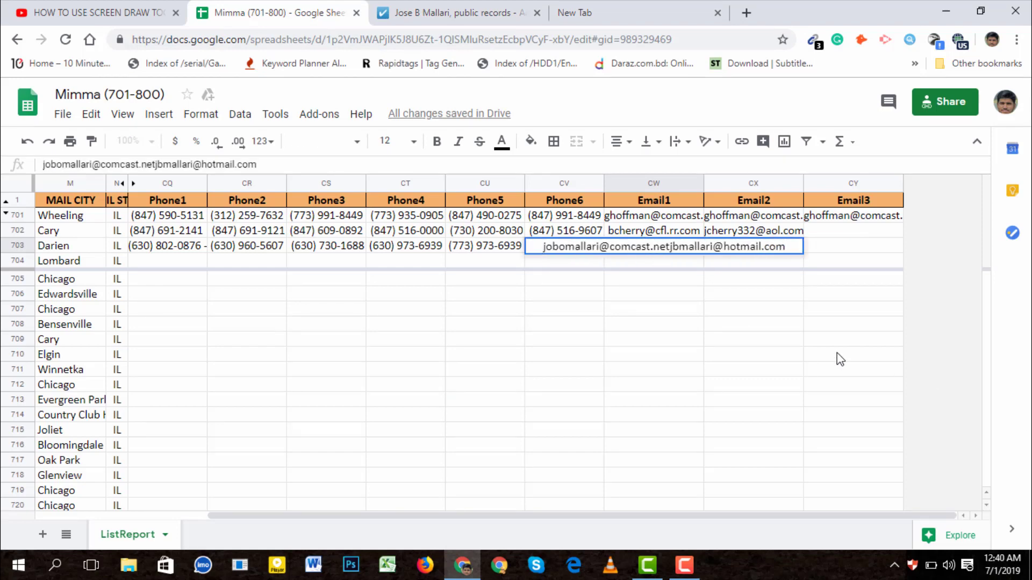
double_click(632, 245)
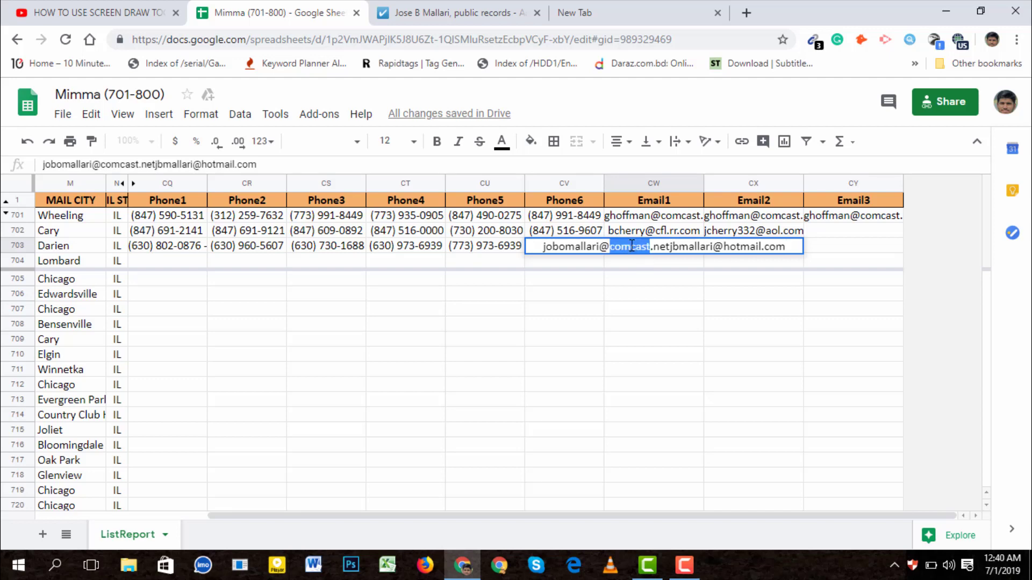
click(630, 248)
drag(633, 249, 823, 264)
key(ctrl+c)
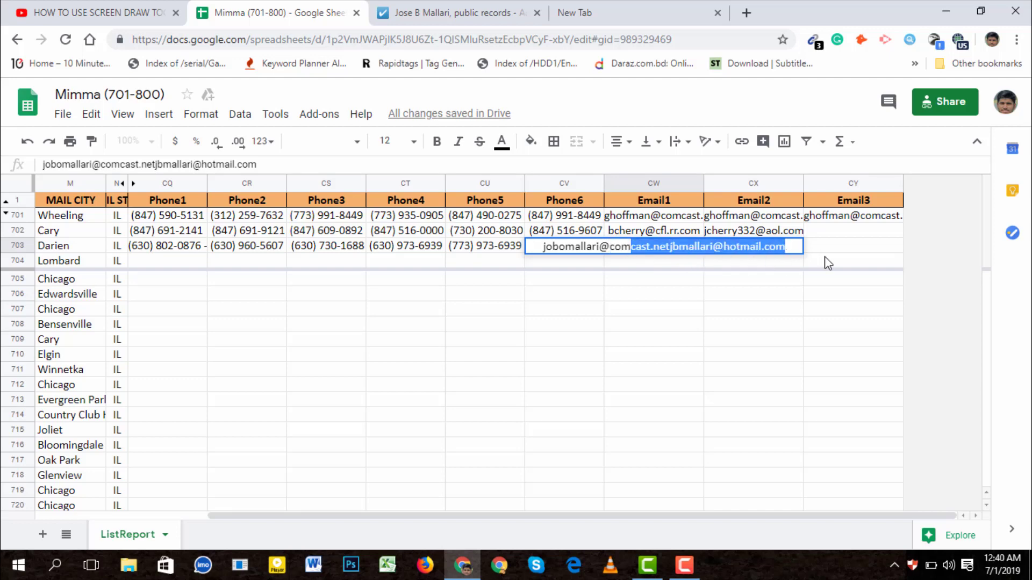
key(BackSpace)
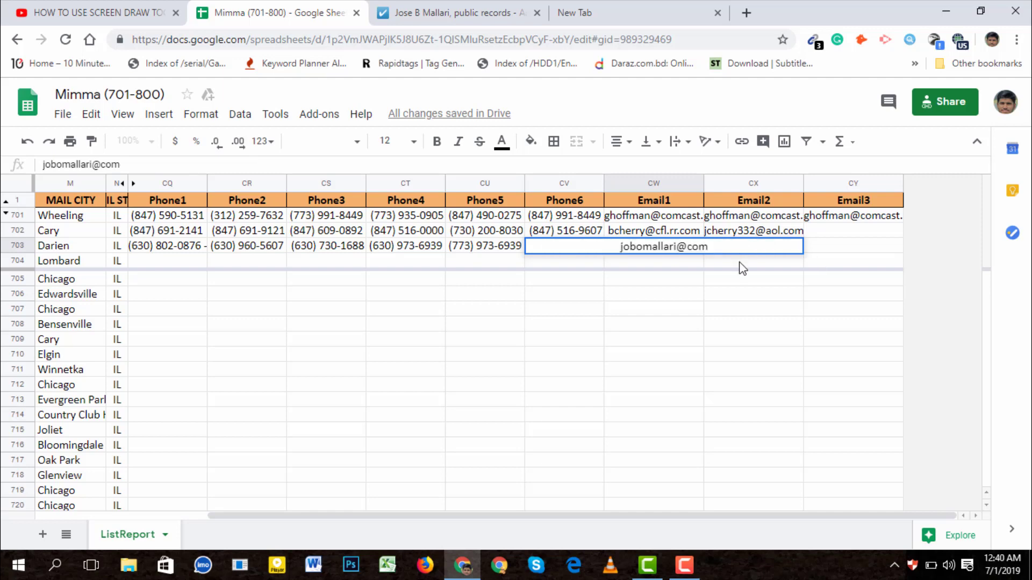
key(Tab)
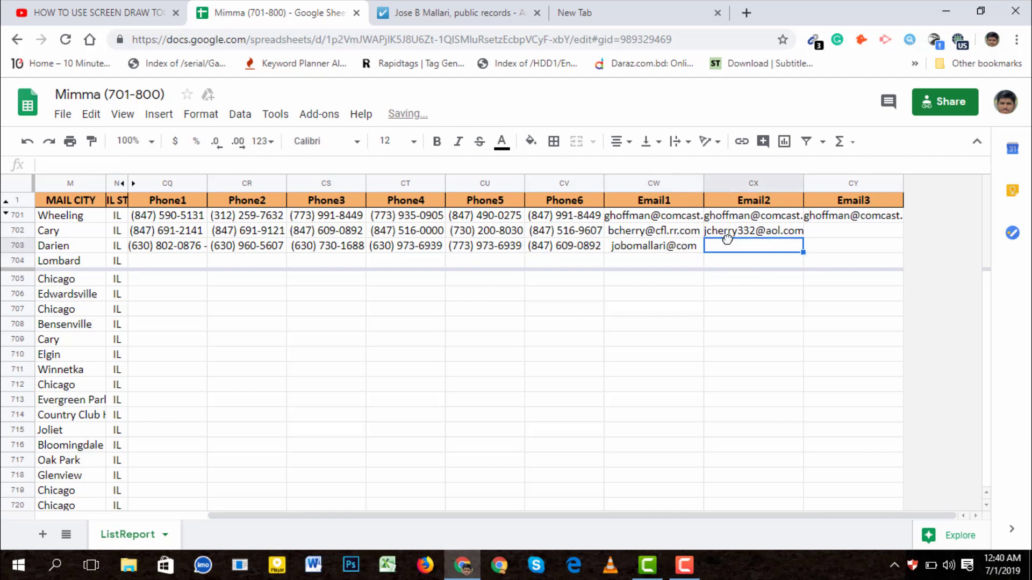
key(ctrl+v)
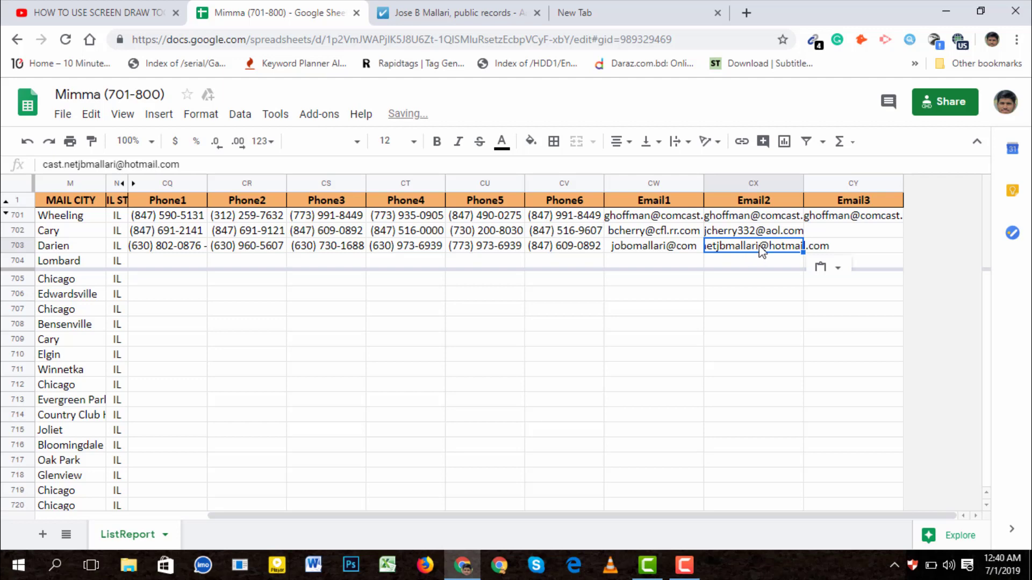
double_click(772, 250)
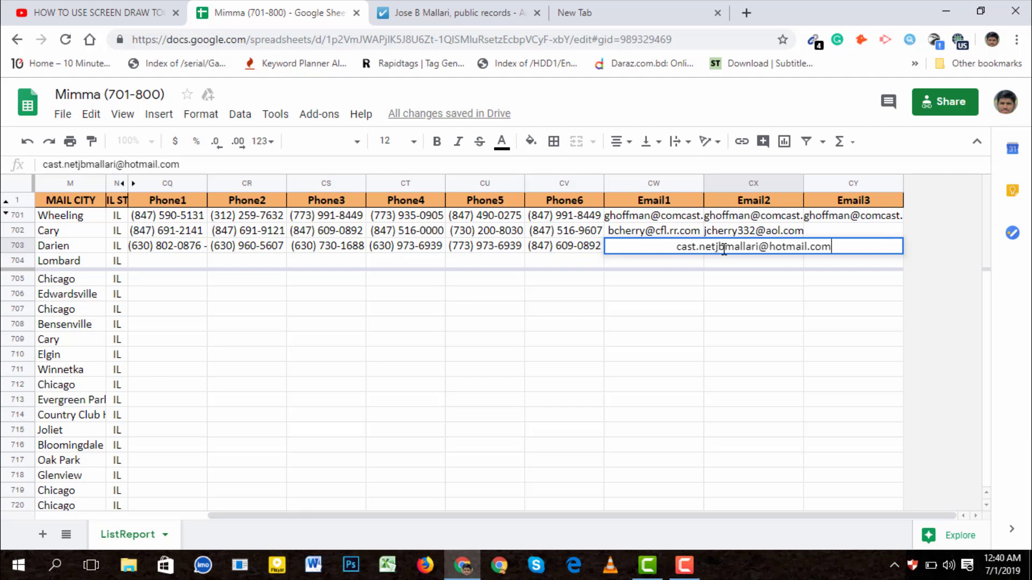
click(691, 562)
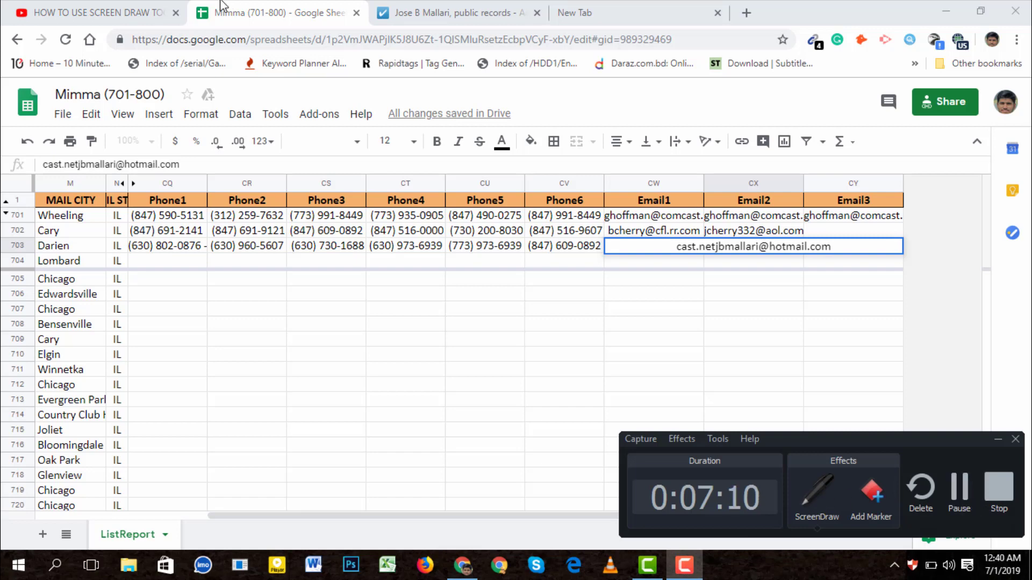
Step: Return to the owner's record on advancedbackgroundchecks.com and copy only the second listed e-mail address
click(452, 12)
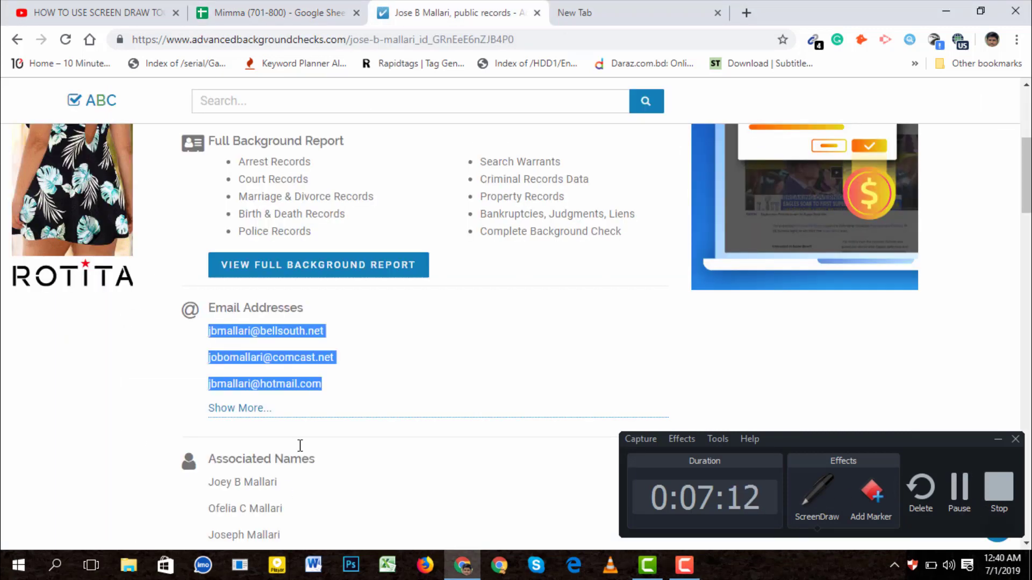
click(342, 381)
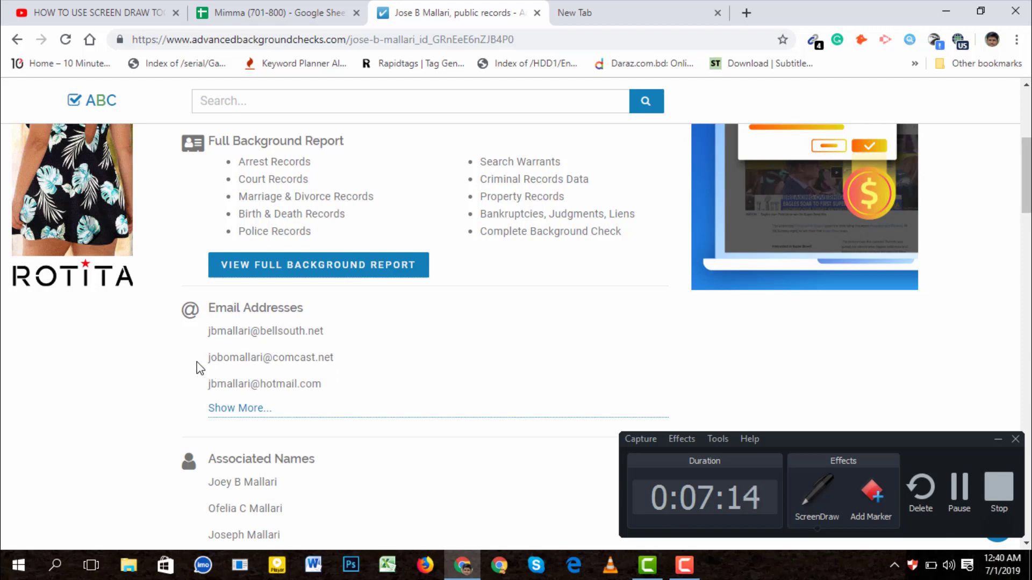
drag(346, 355, 204, 360)
key(ctrl+c)
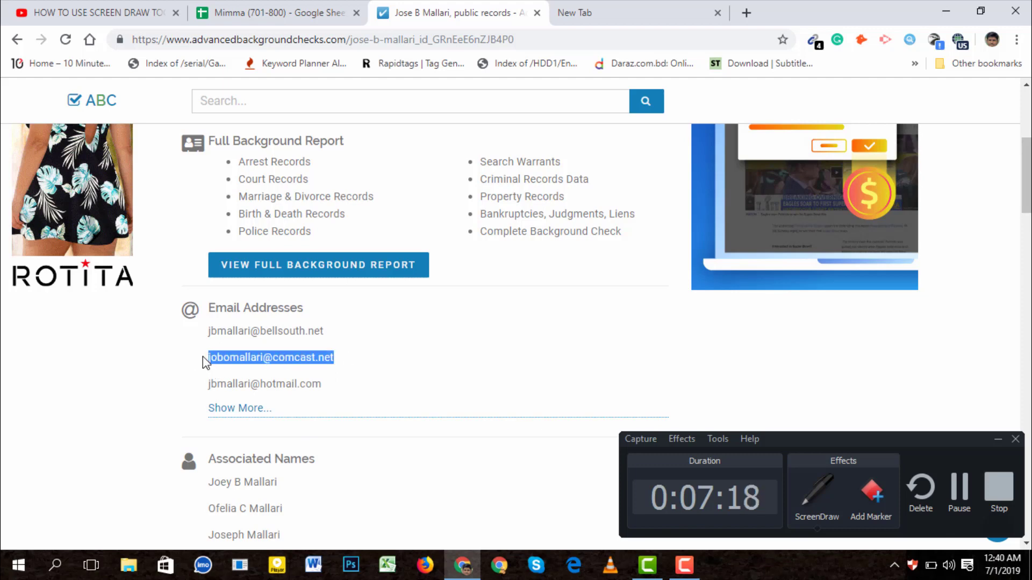
Step: Replace the contents of row 703's Email2 cell in the sheet with the copied e-mail address
click(301, 12)
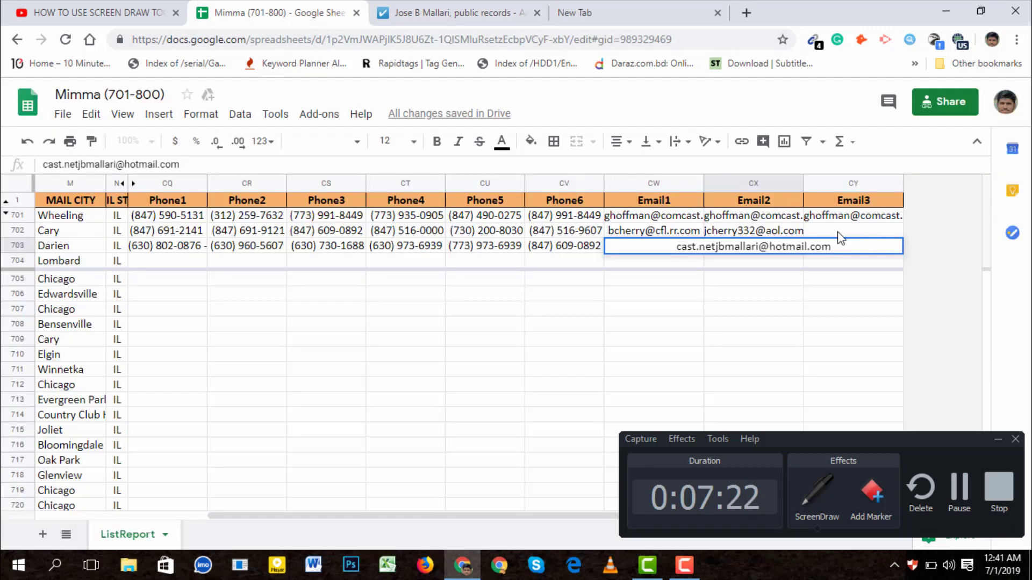
click(766, 231)
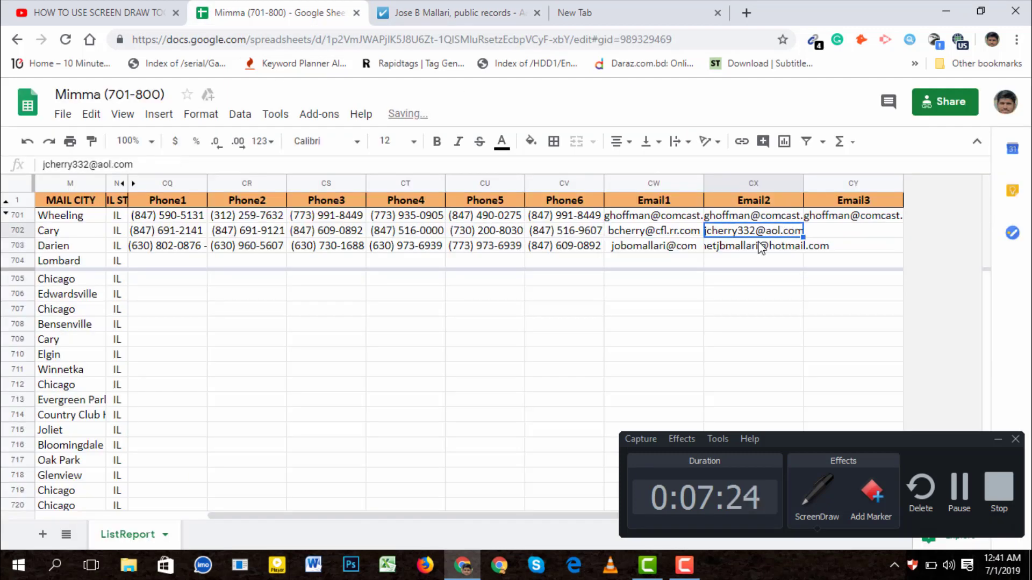
double_click(757, 243)
key(ctrl+a)
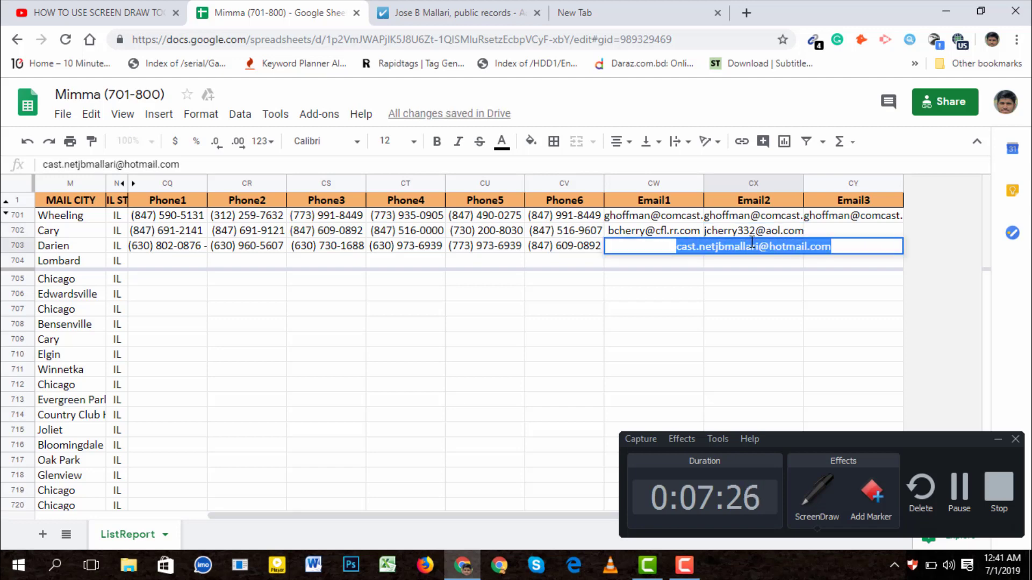
key(ctrl+v)
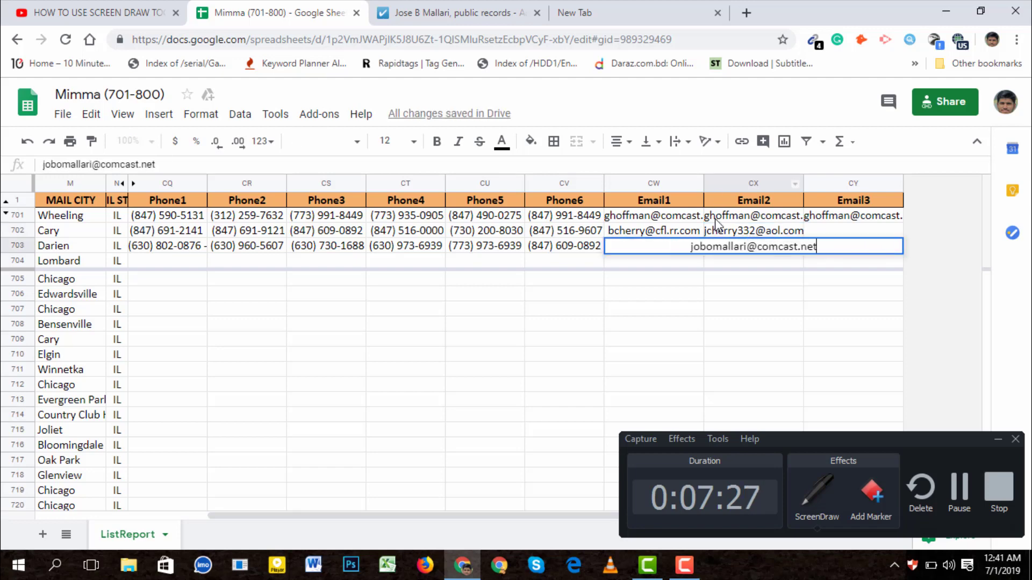
click(670, 290)
click(676, 263)
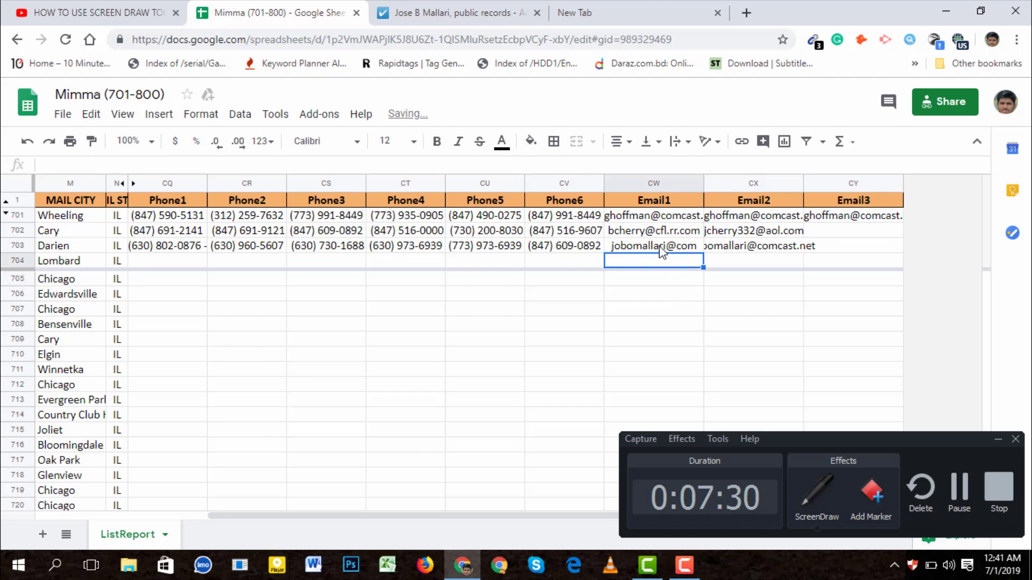
Step: Open row 703's Email1 cell for editing and copy the third listed e-mail address from the owner's record
click(660, 247)
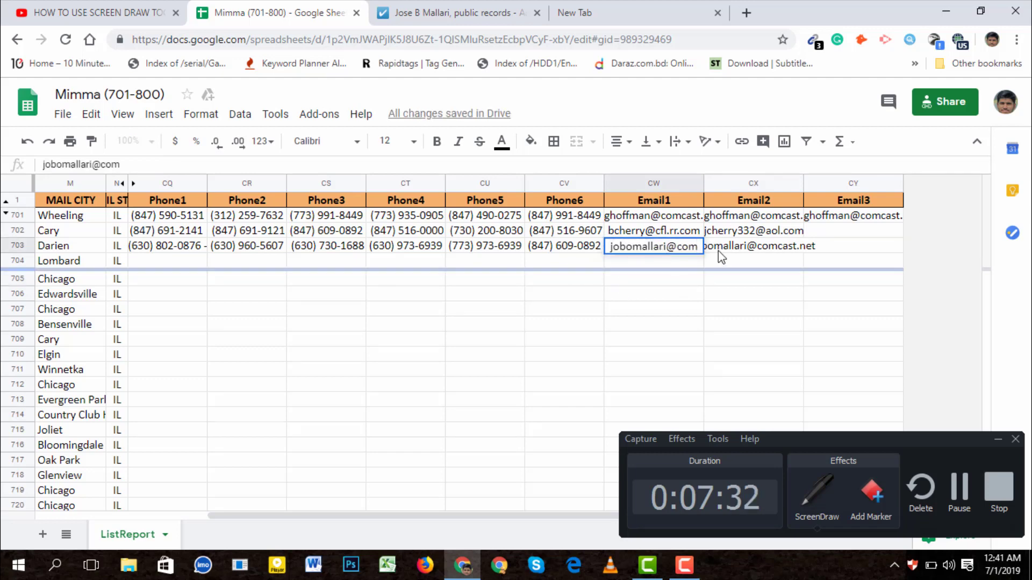
double_click(696, 247)
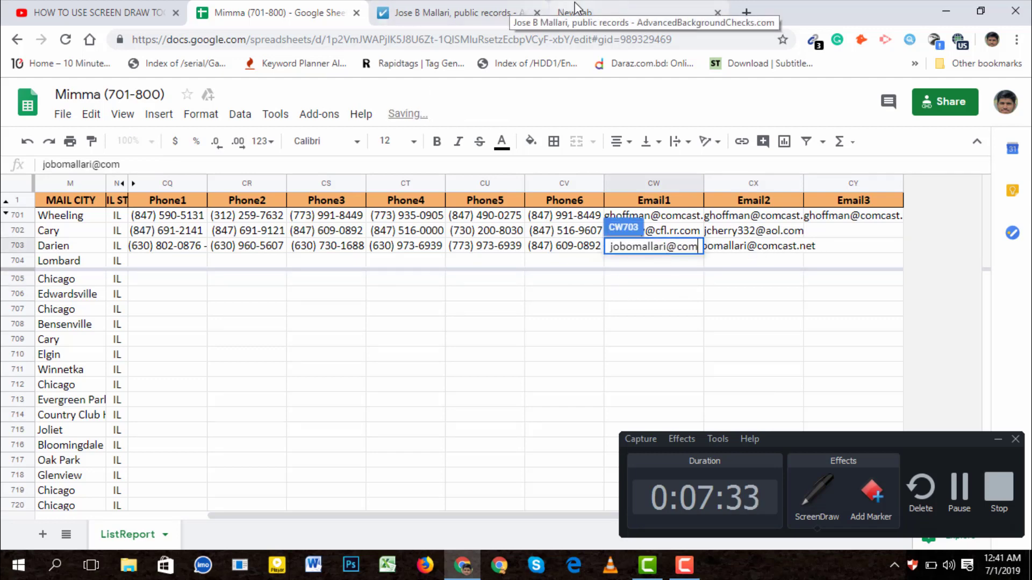
click(406, 13)
click(350, 394)
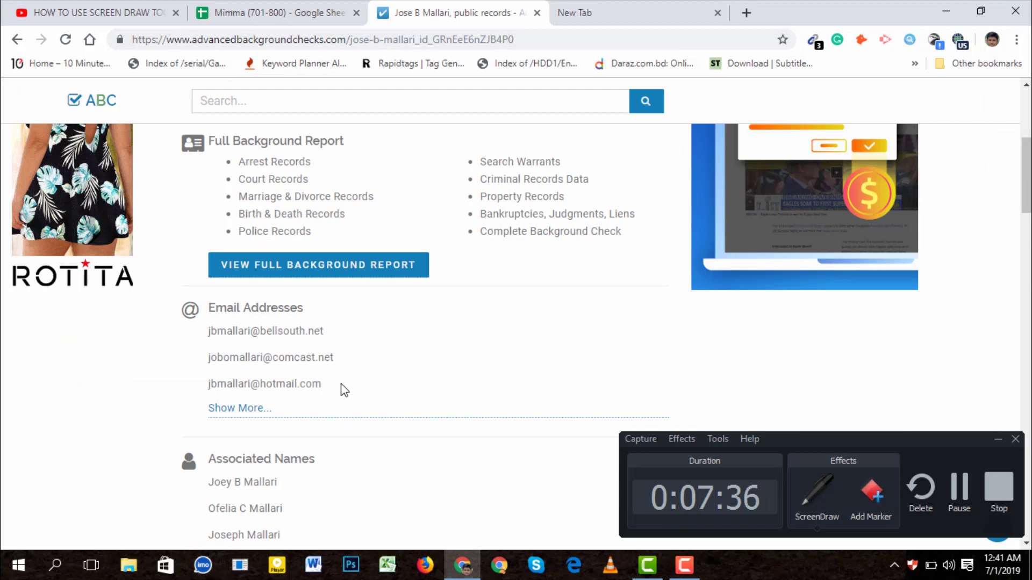
drag(341, 387, 206, 386)
key(ctrl+c)
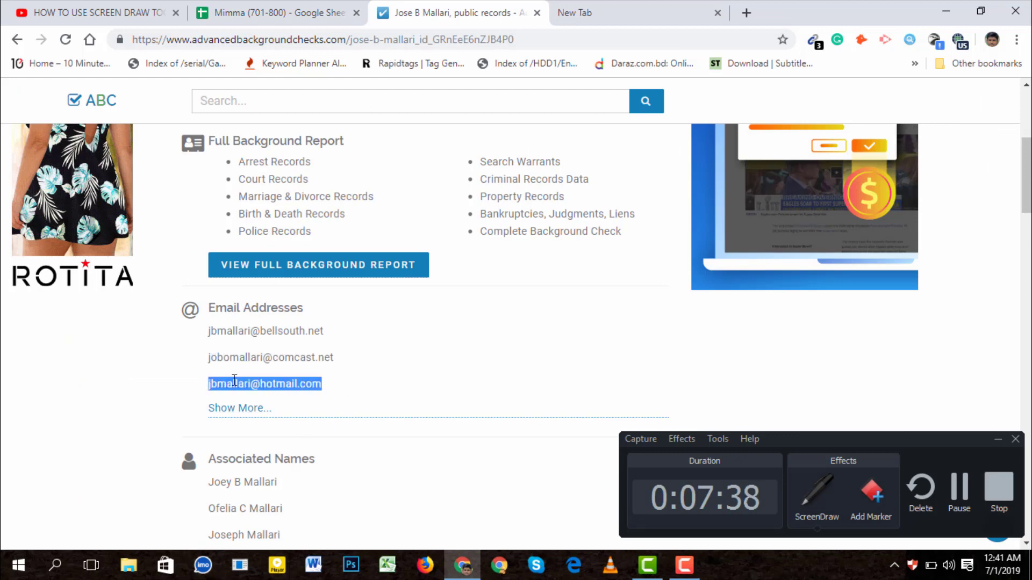
Step: Return to the sheet and paste the copied third e-mail address into row 703's Email3 cell
click(283, 12)
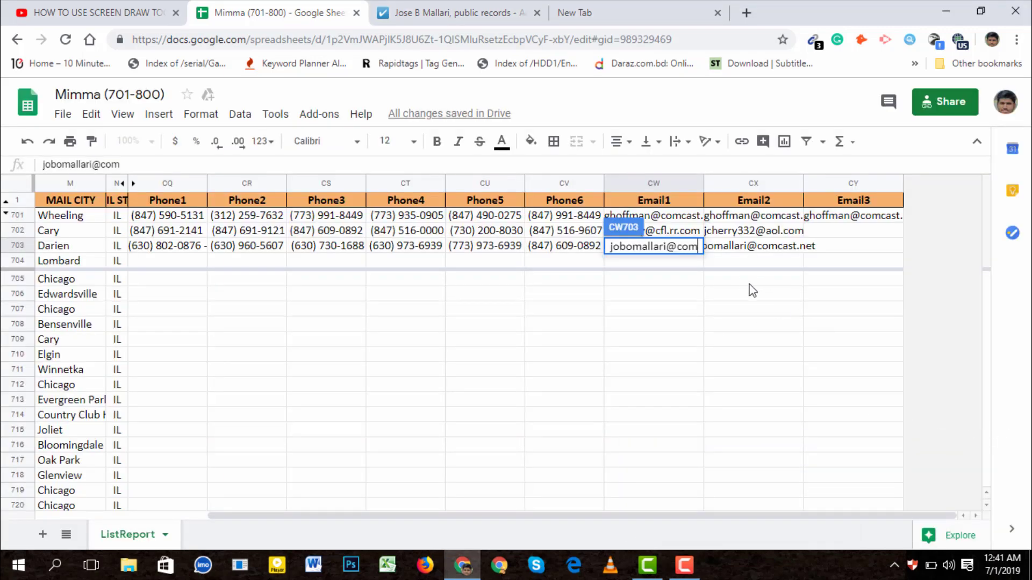
click(838, 250)
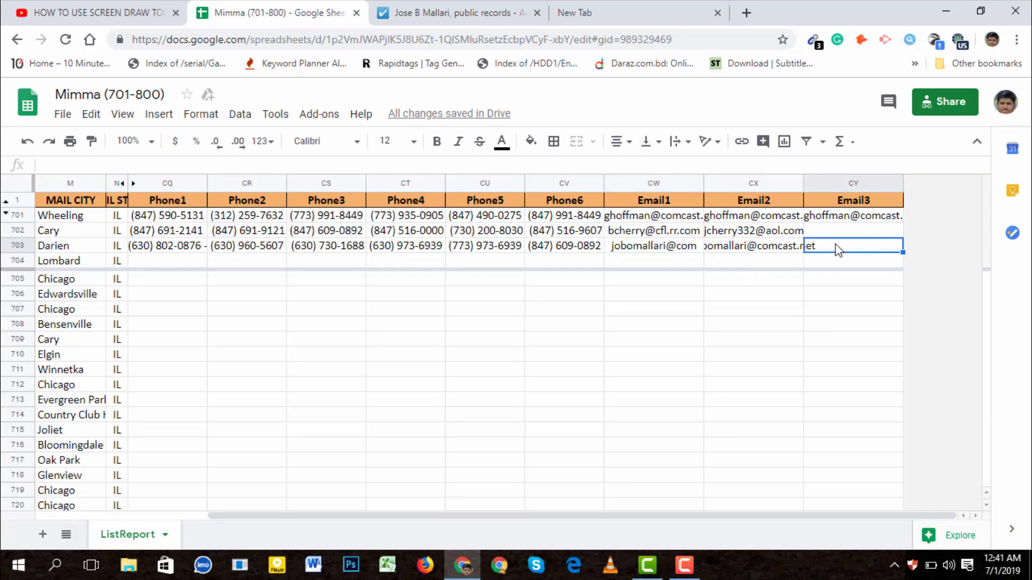
double_click(837, 248)
key(ctrl+v)
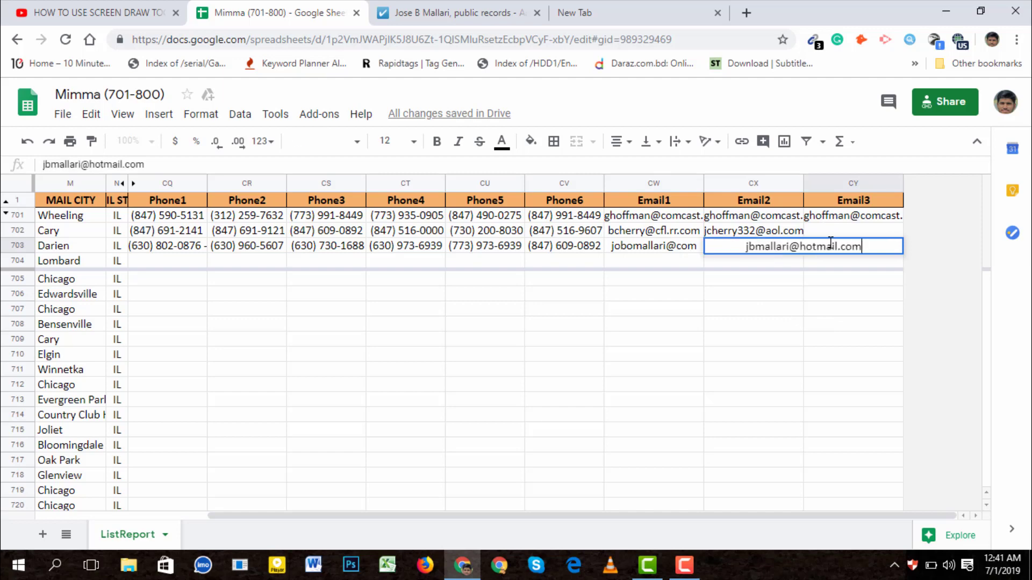
click(740, 280)
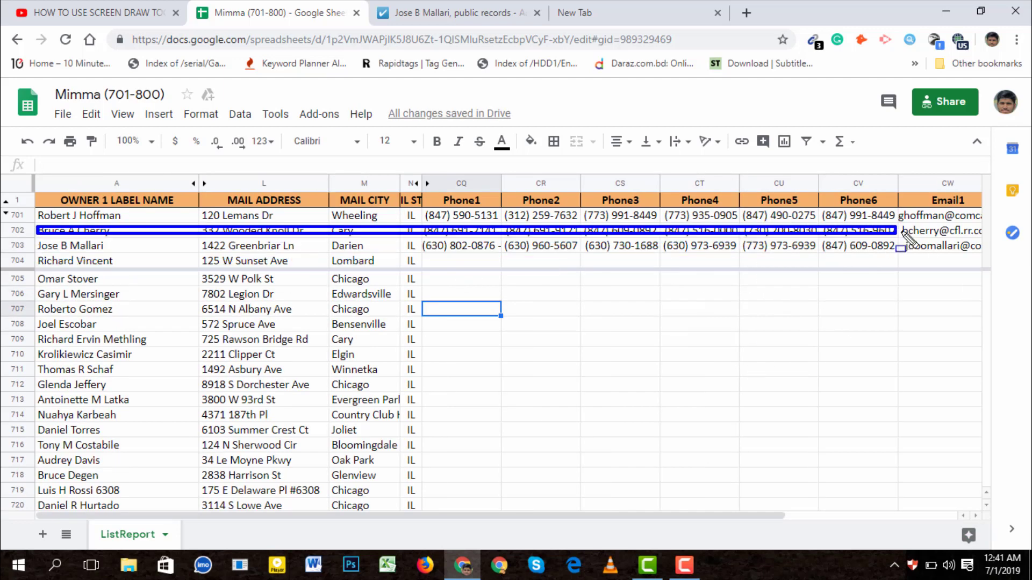
drag(899, 233, 1001, 277)
key(Escape)
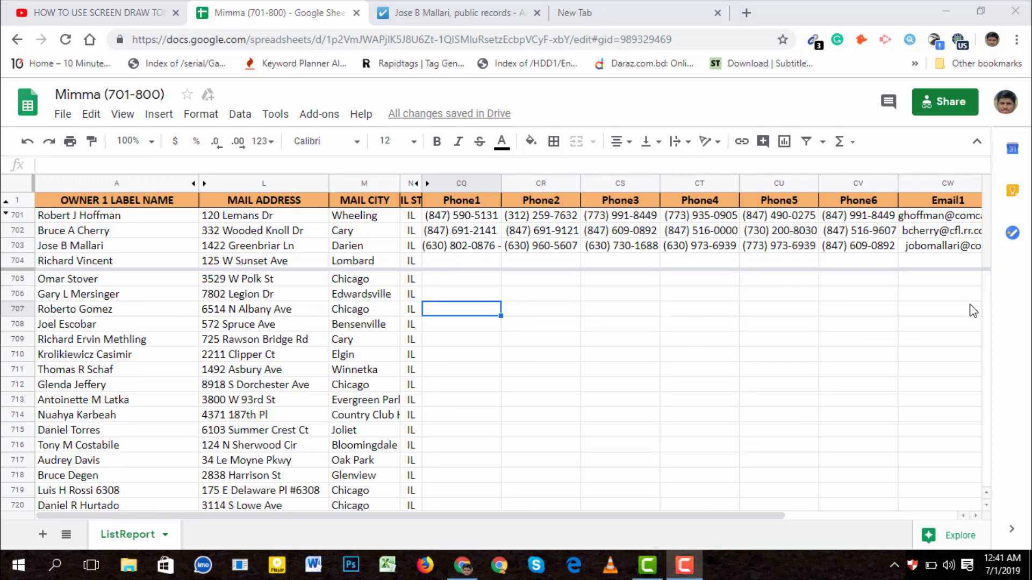
click(684, 564)
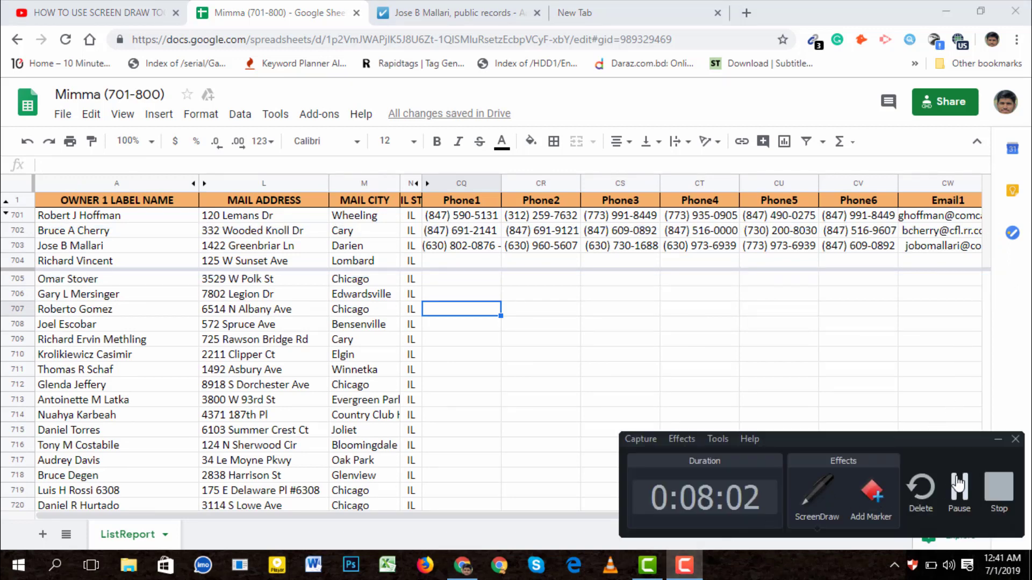
click(998, 488)
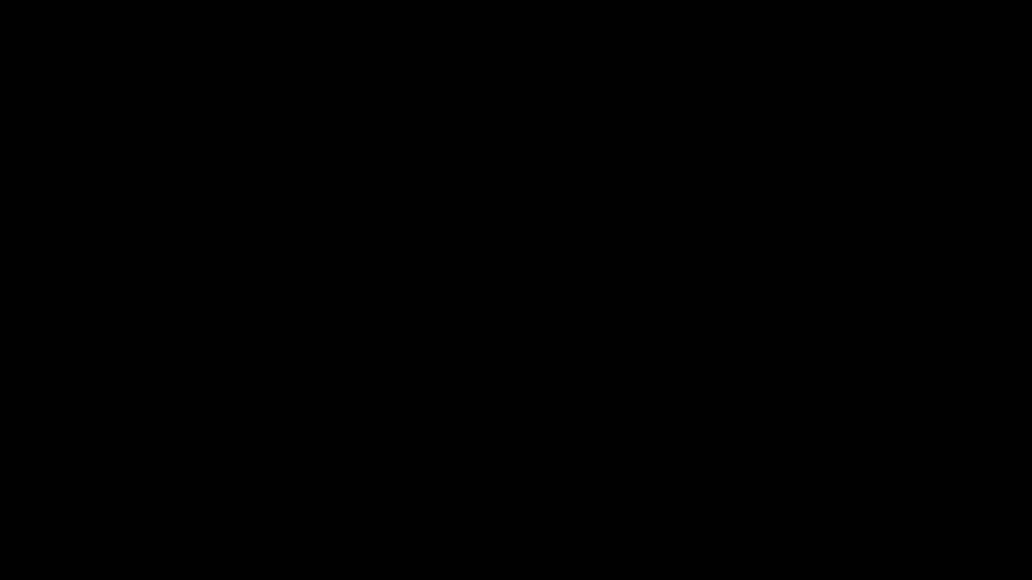